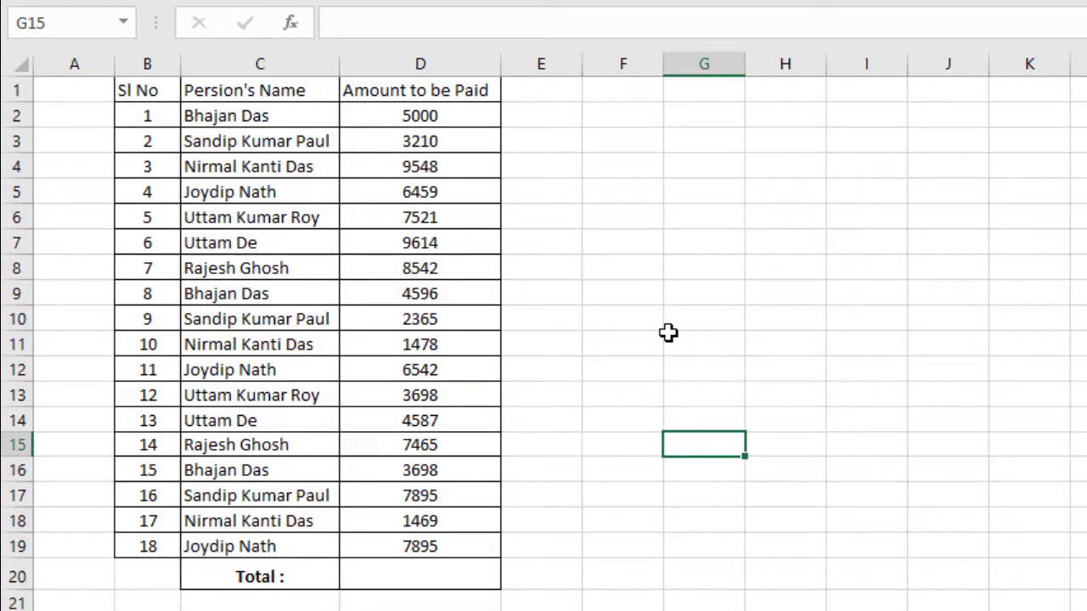
Point out the Sl No, Persion's Name and Amount to be Paid headers, then bold B1:D1.
click(132, 90)
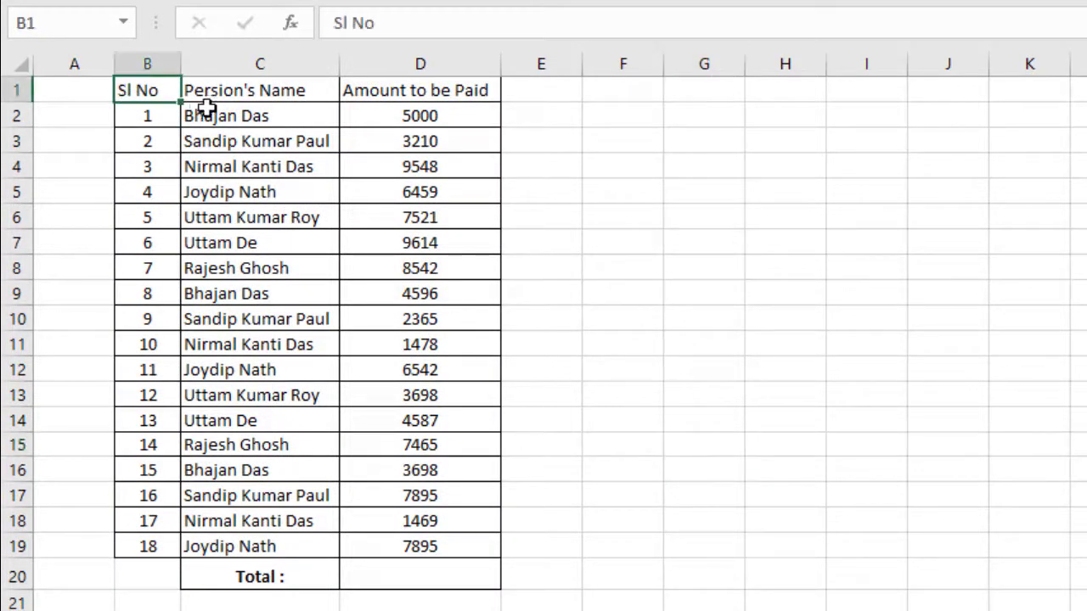
click(212, 89)
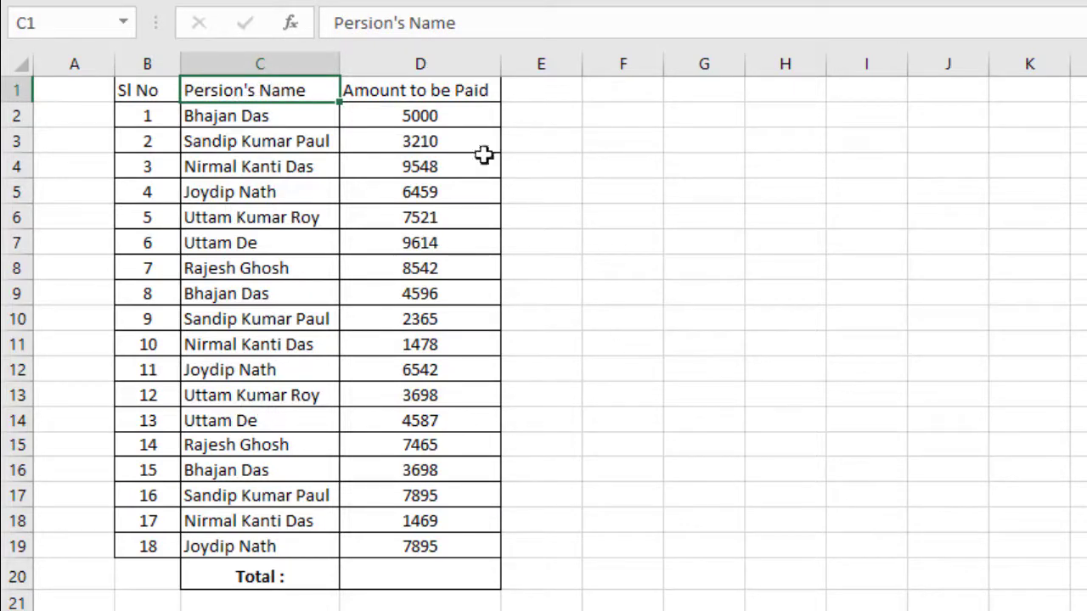
click(473, 95)
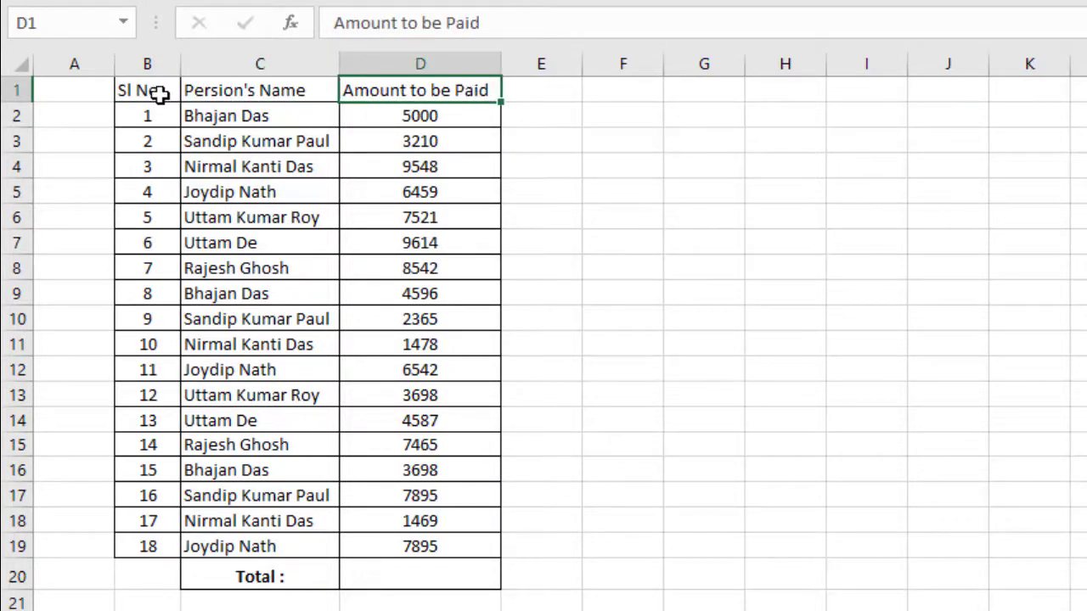
drag(159, 95, 424, 102)
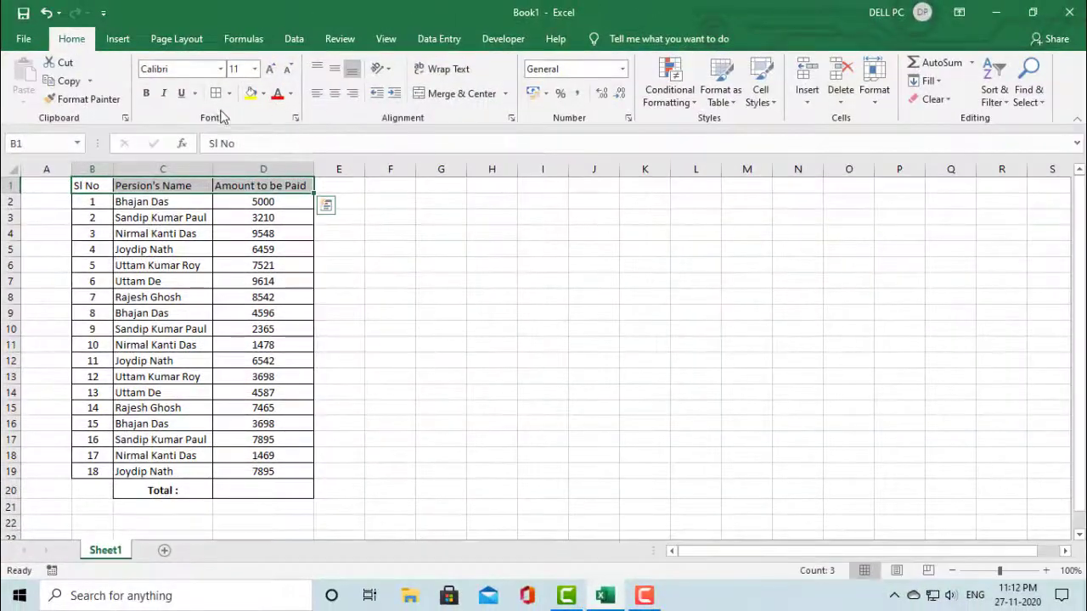
click(146, 92)
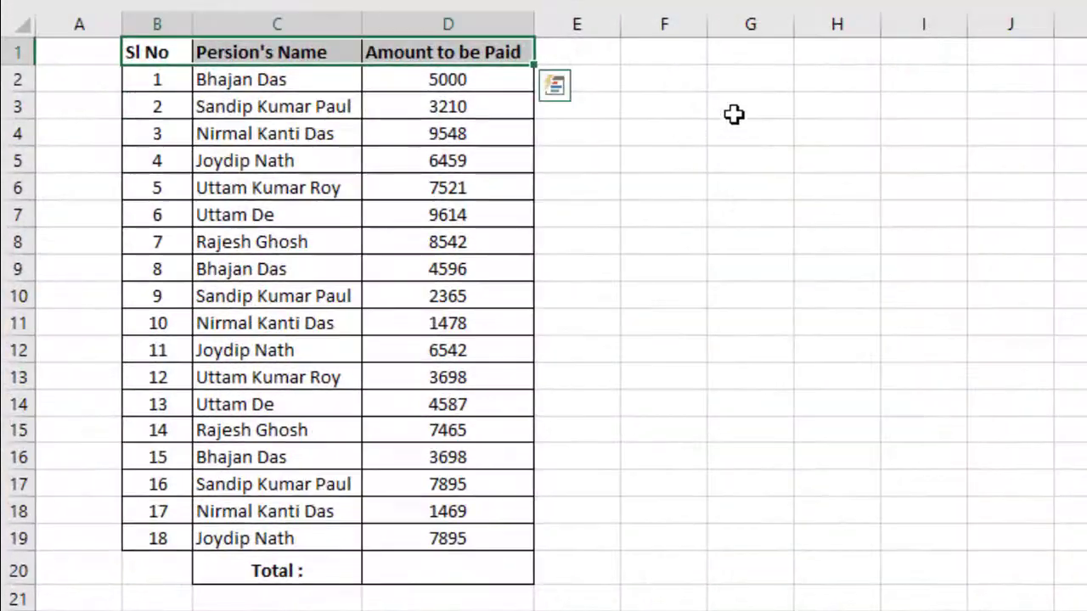
click(670, 168)
mouse_move(301, 79)
mouse_down()
mouse_move(282, 387)
mouse_move(286, 538)
mouse_up()
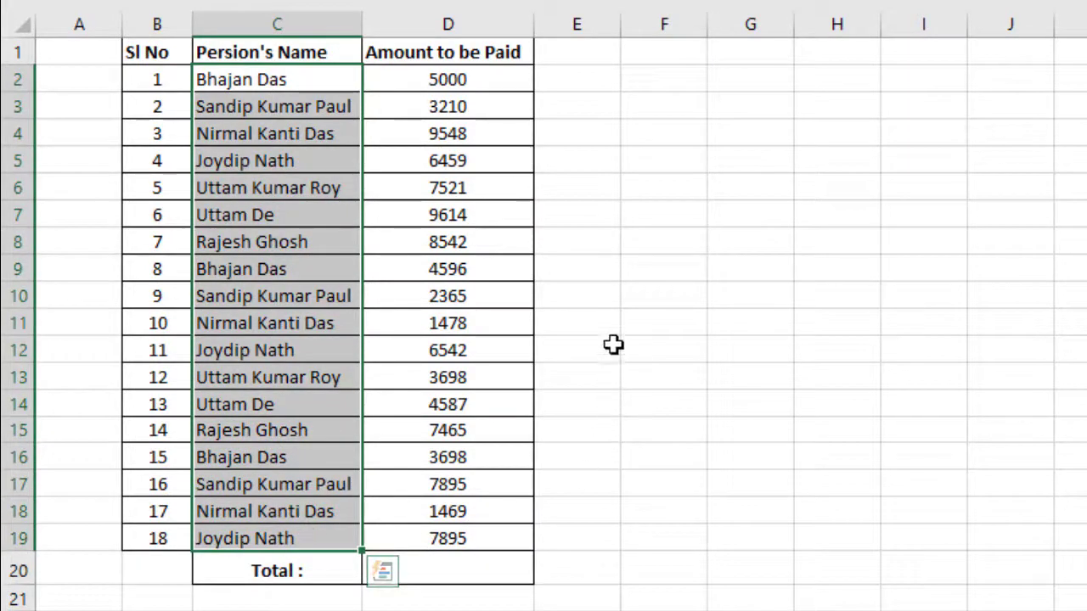
click(670, 247)
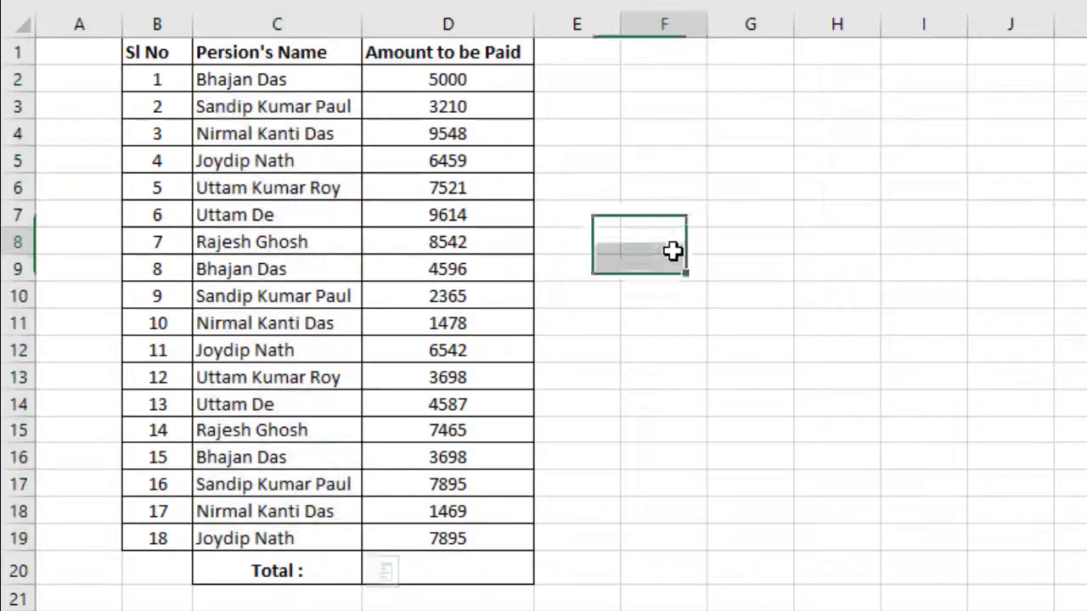
click(234, 81)
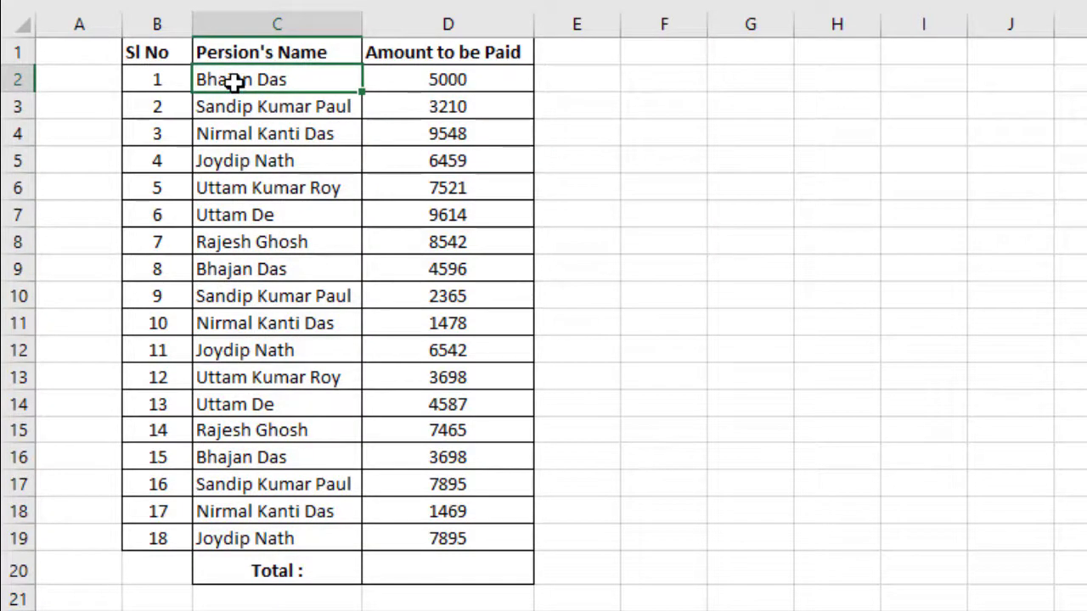
click(243, 272)
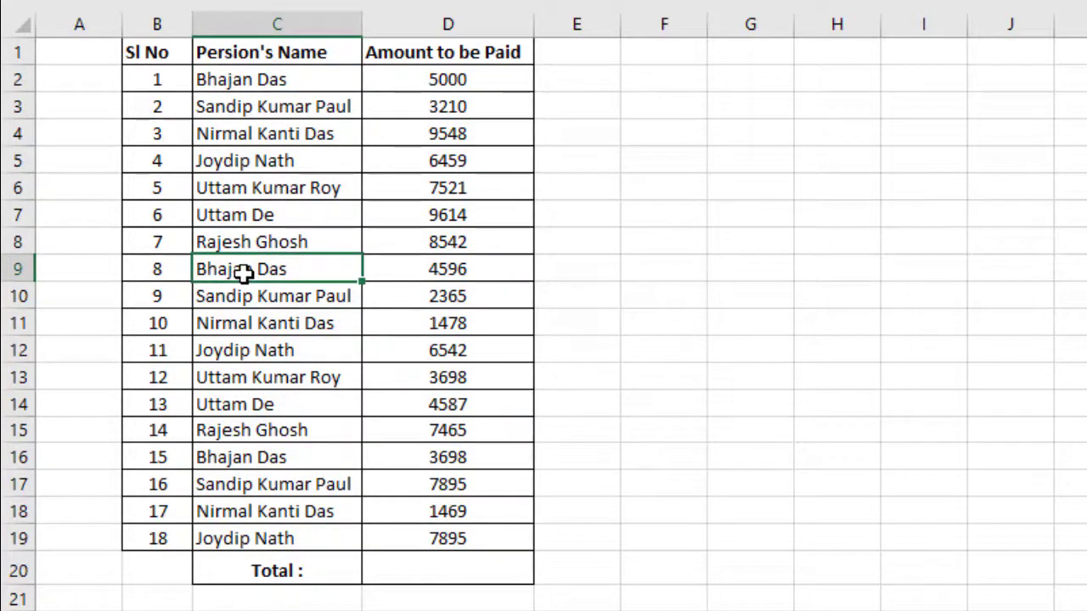
click(246, 459)
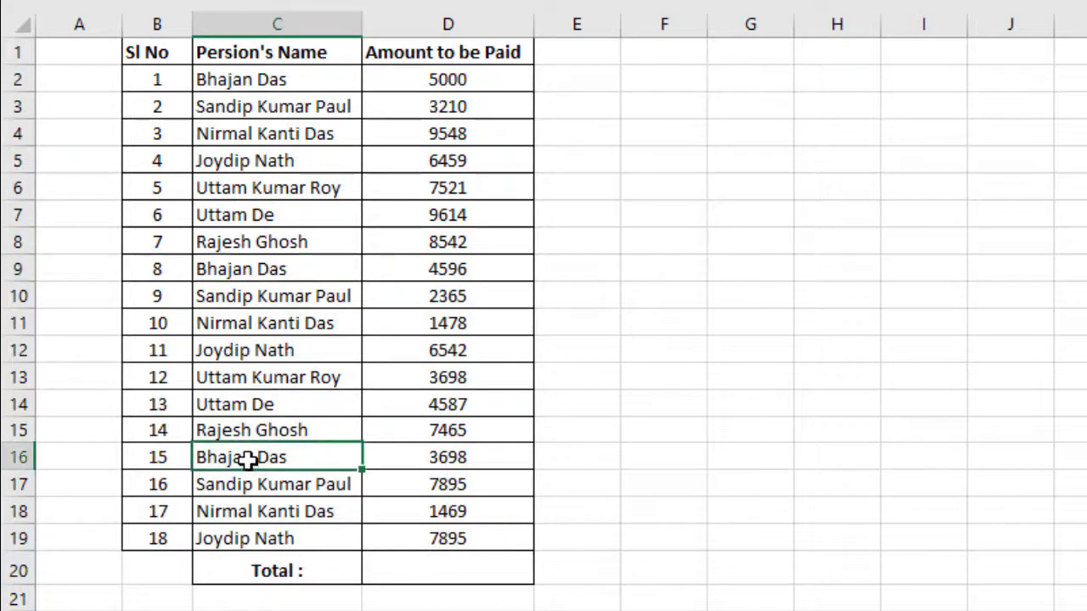
click(245, 79)
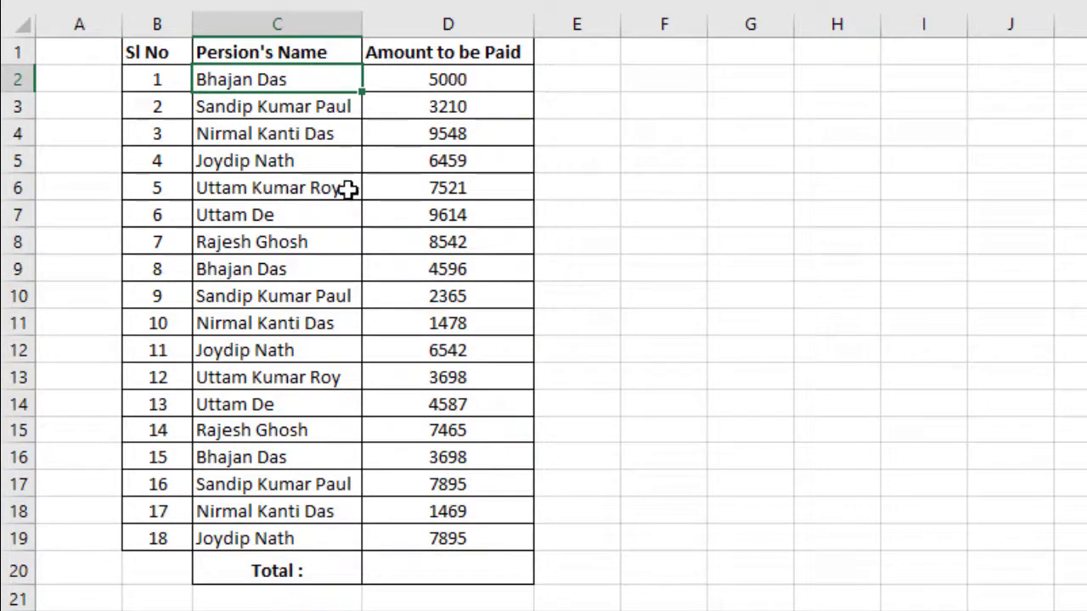
click(257, 279)
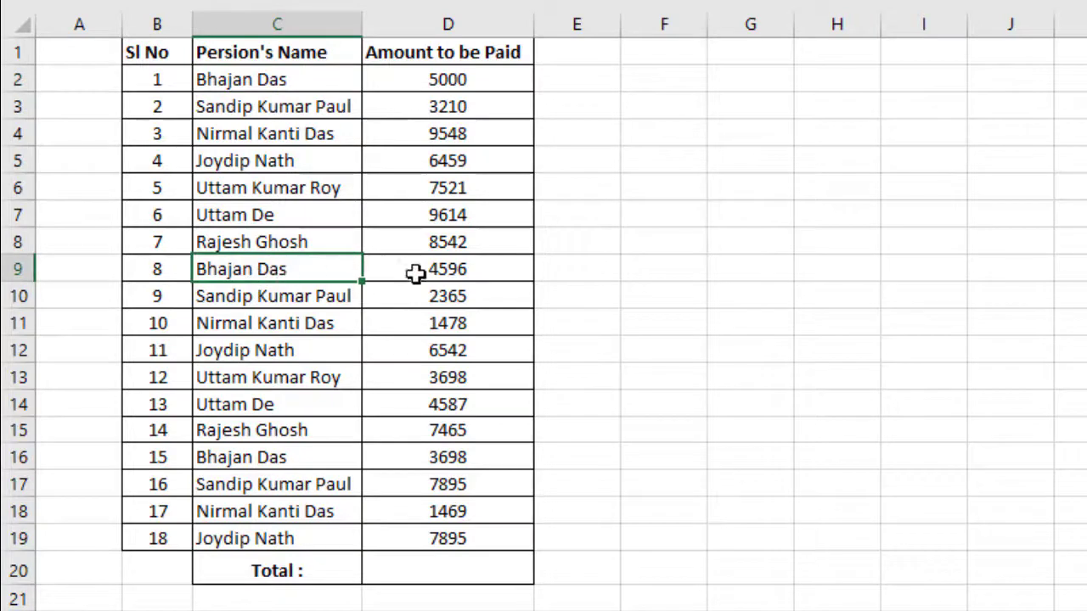
click(484, 272)
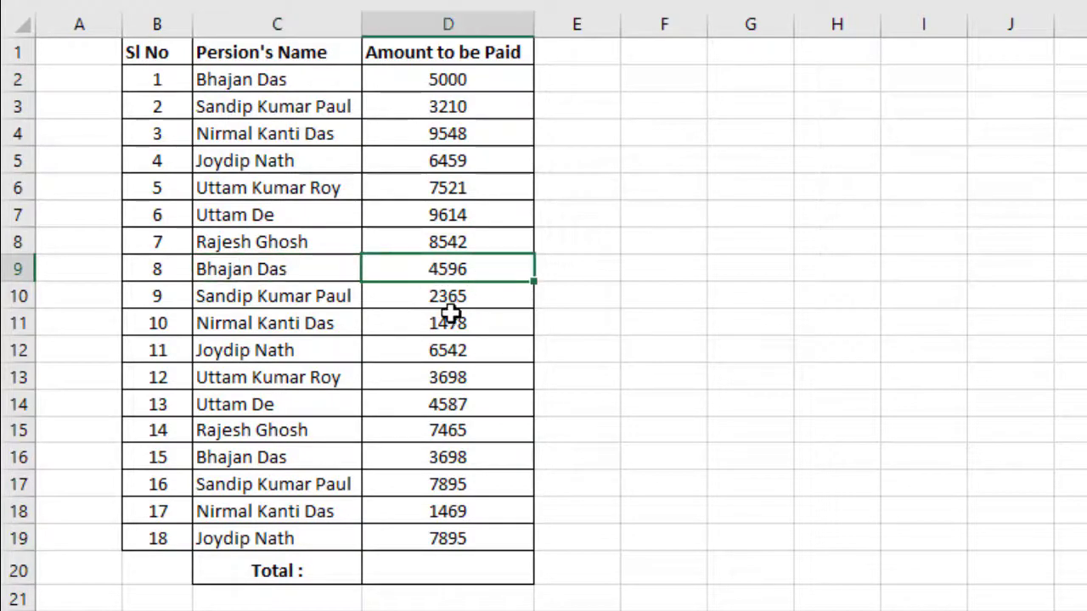
click(283, 458)
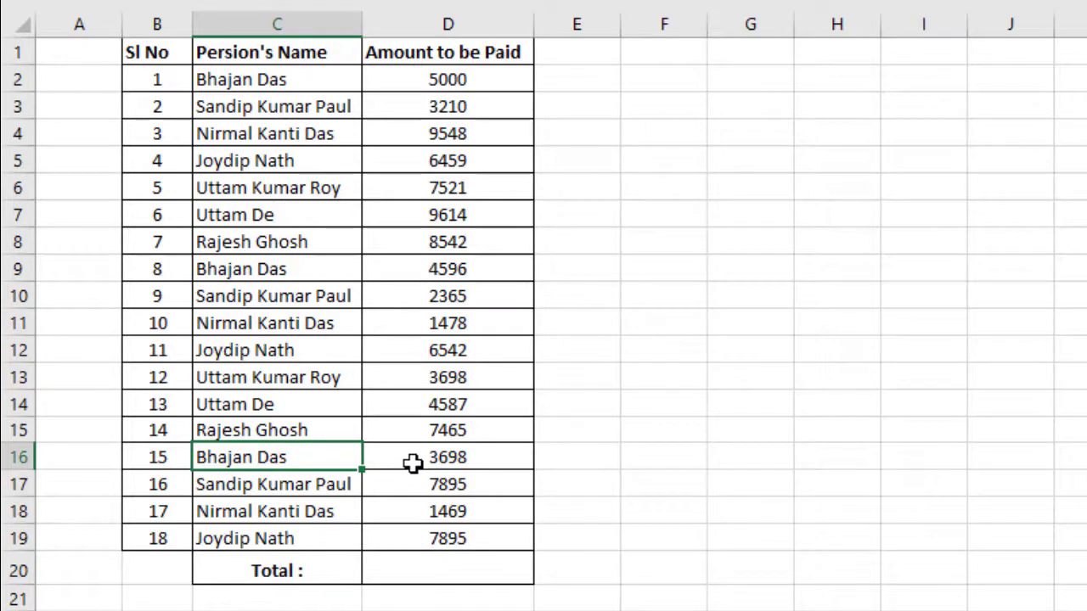
click(482, 460)
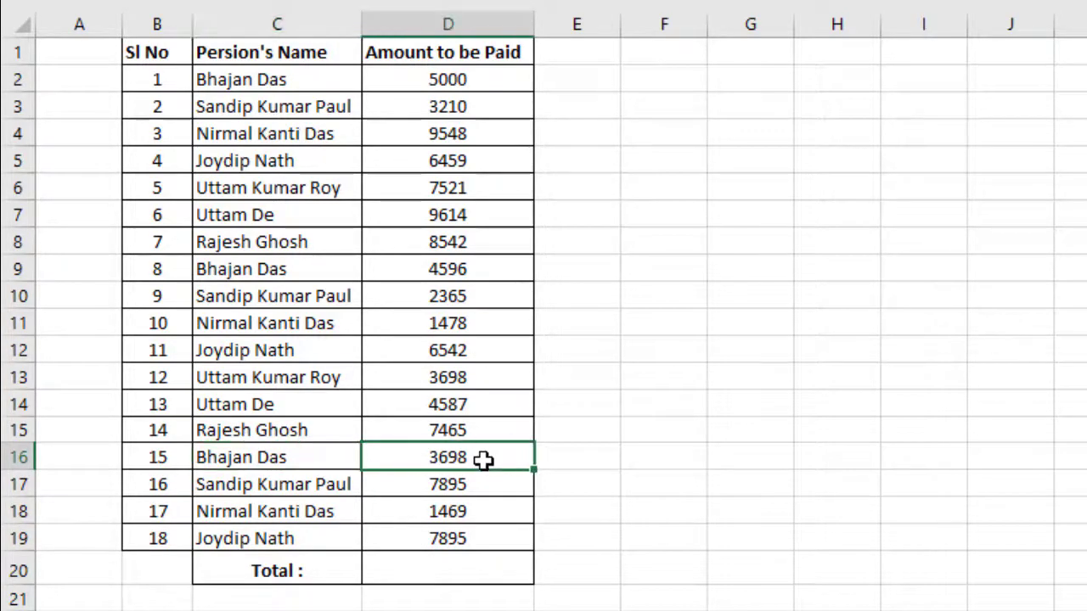
click(795, 303)
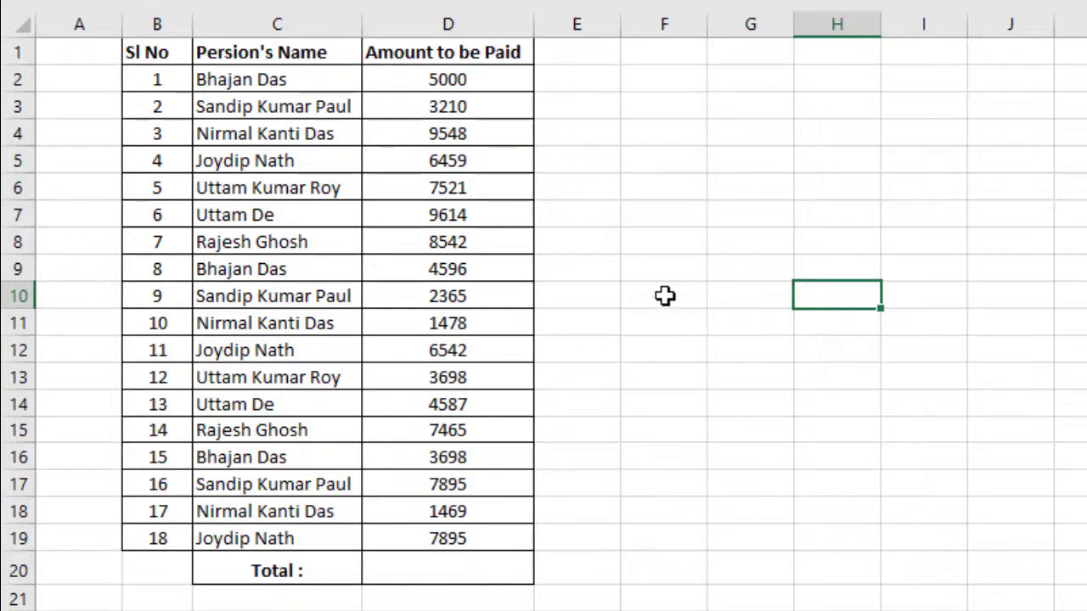
click(448, 571)
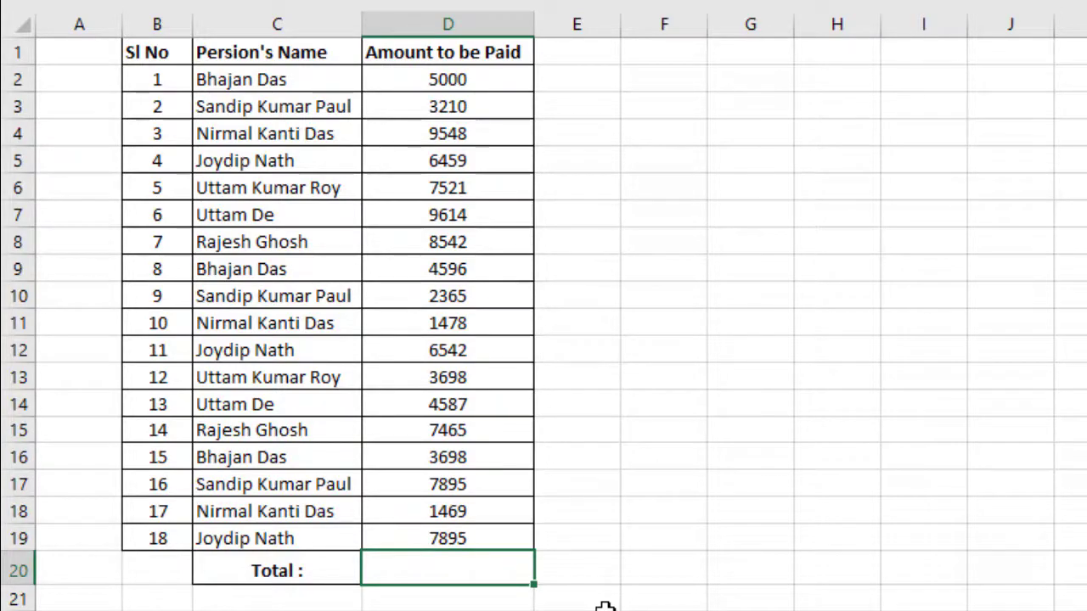
Enter =SUM(D2:D19) in D20 so the total shows 101582.
text(=)
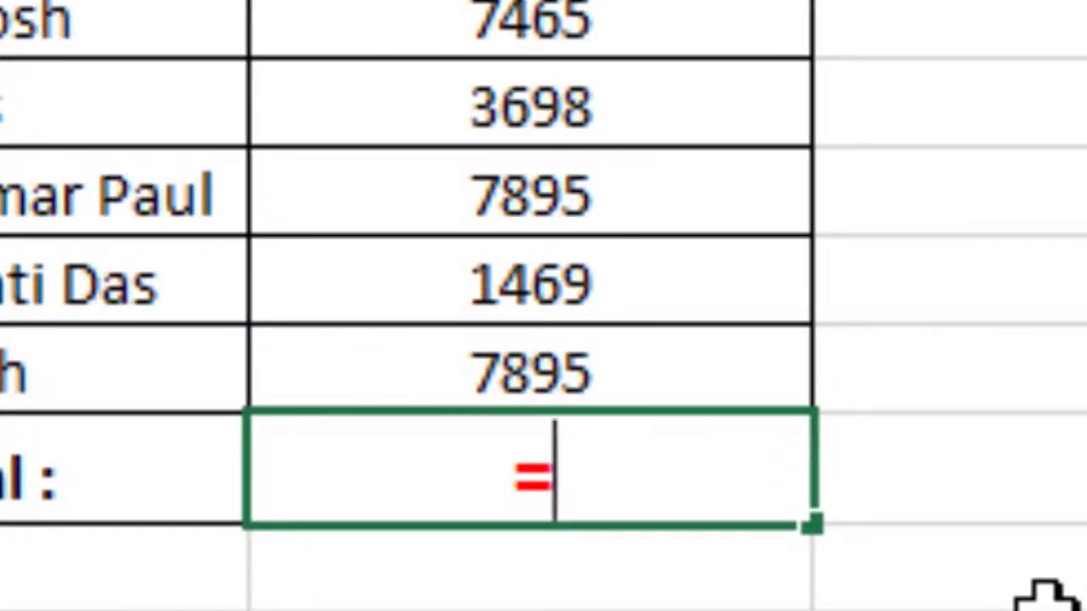
text(sum)
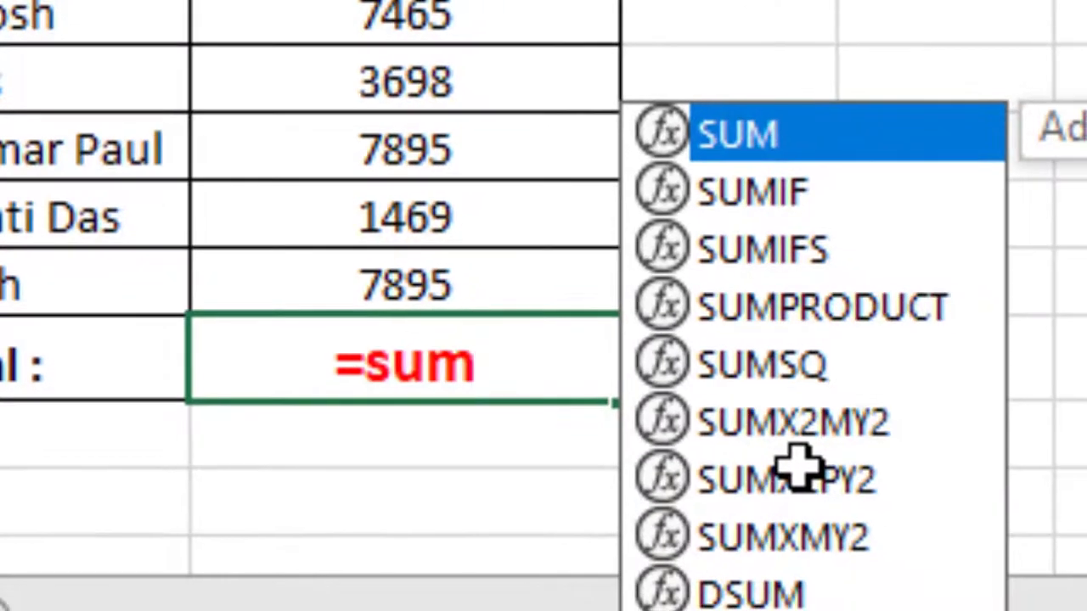
text(()
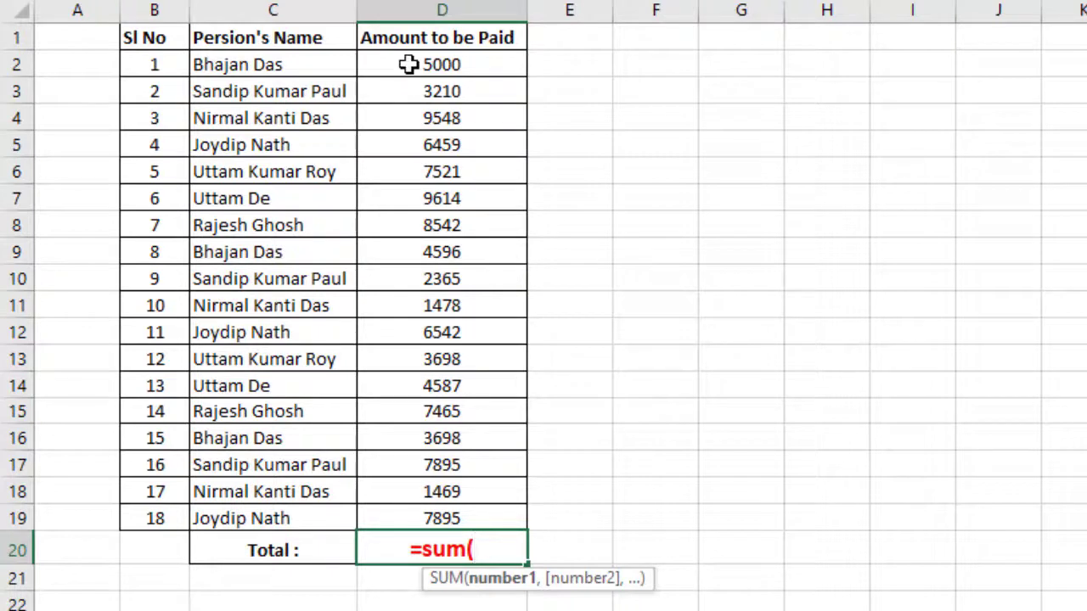
drag(411, 65, 416, 511)
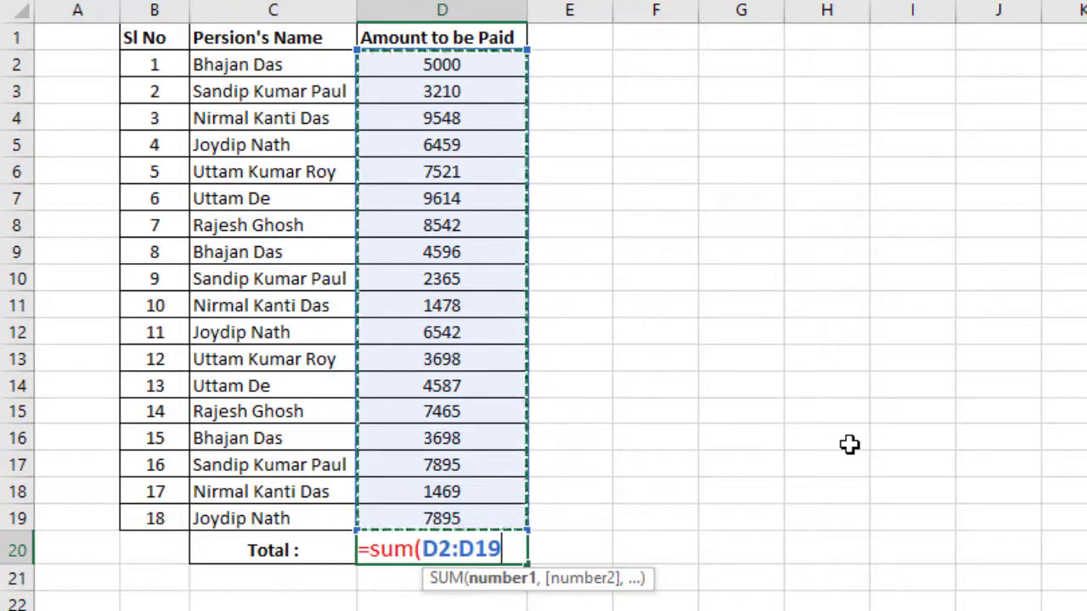
text())
key(Return)
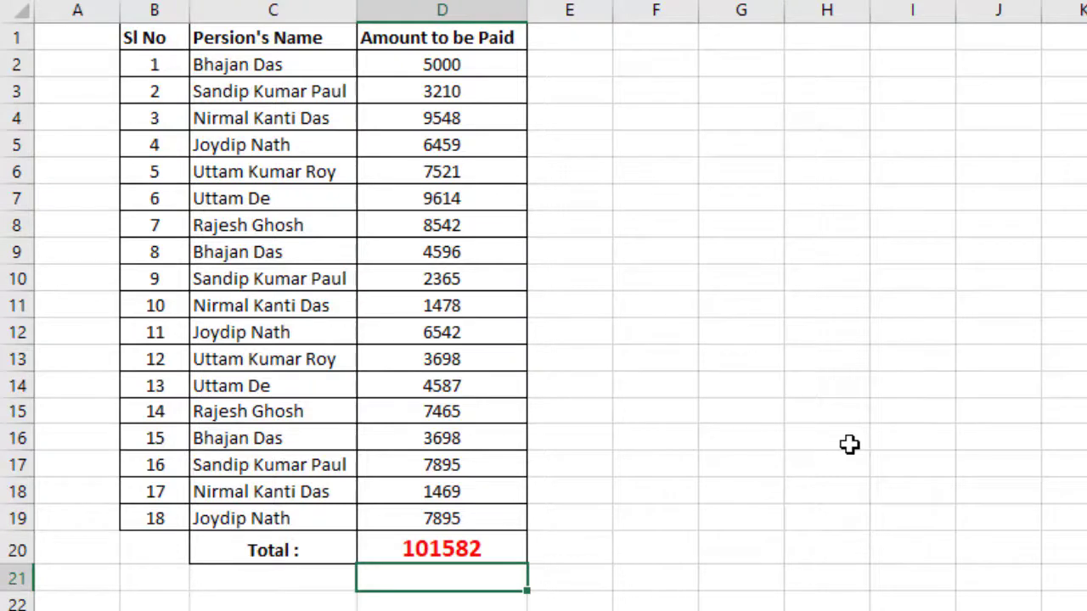
click(741, 198)
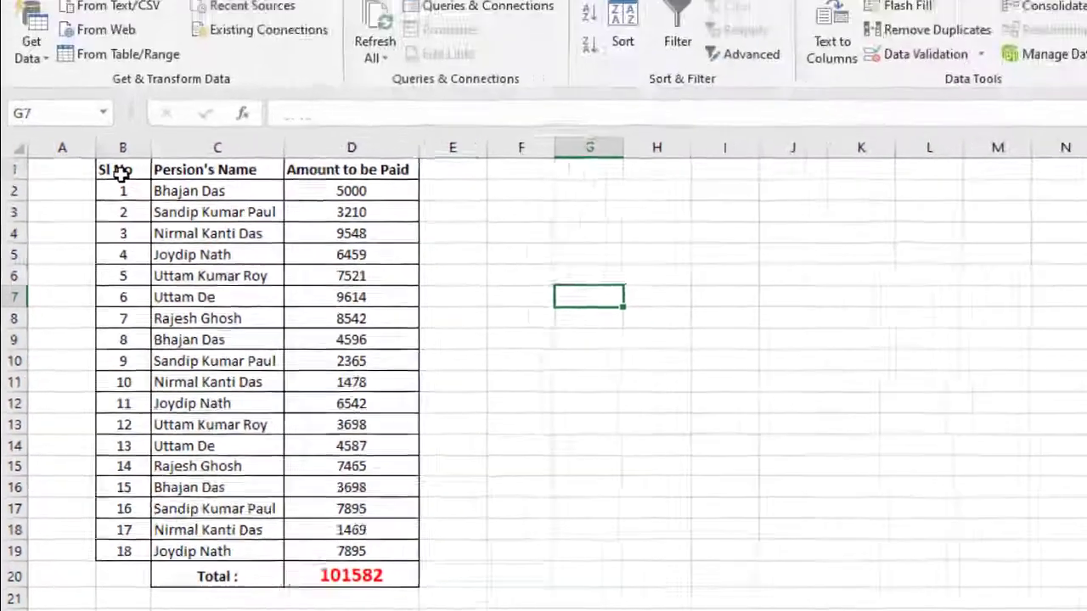
Turn on filter dropdowns for the header cells B1:D1.
drag(149, 68, 280, 221)
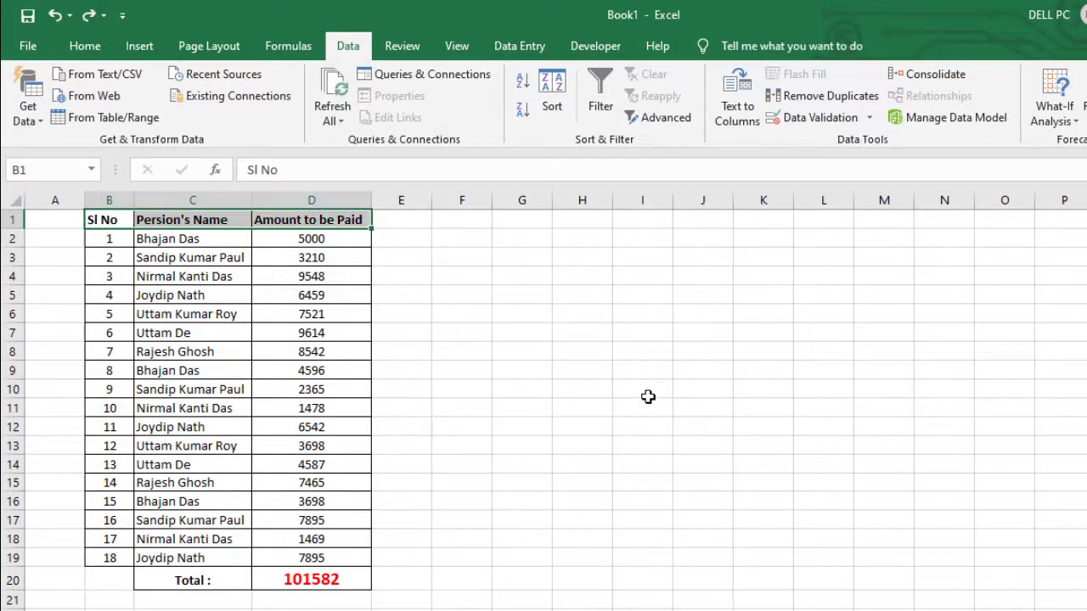
click(598, 109)
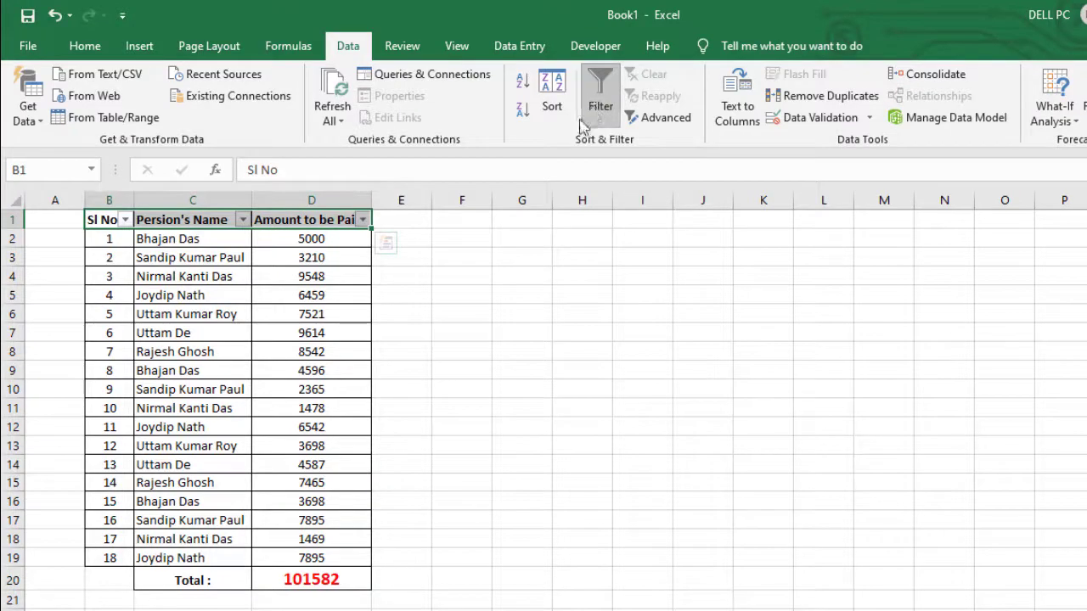
click(505, 302)
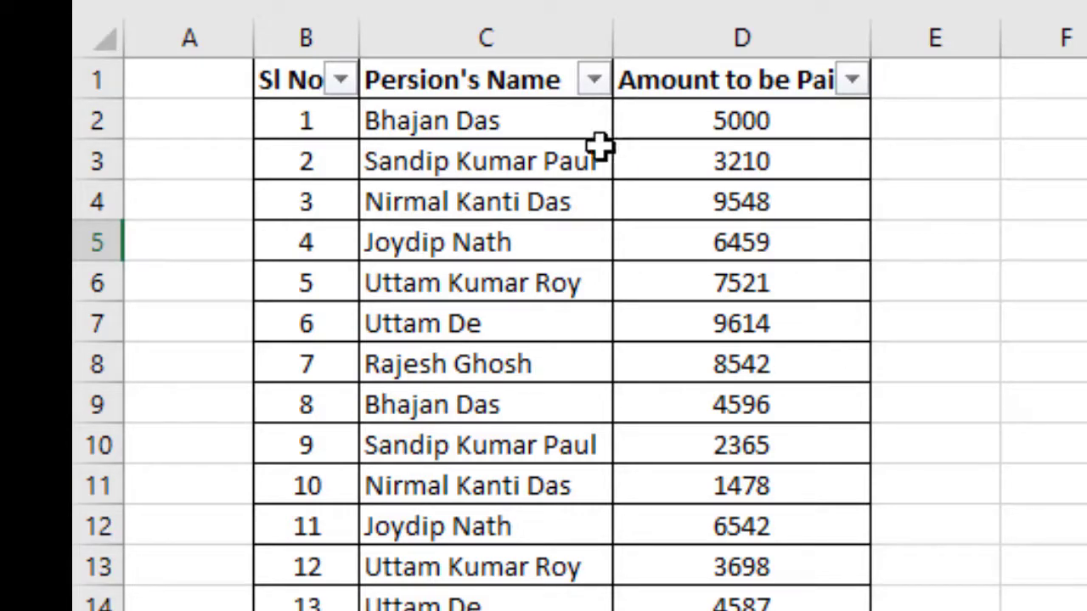
Filter the Persion's Name column to show only a single payee's rows.
click(592, 83)
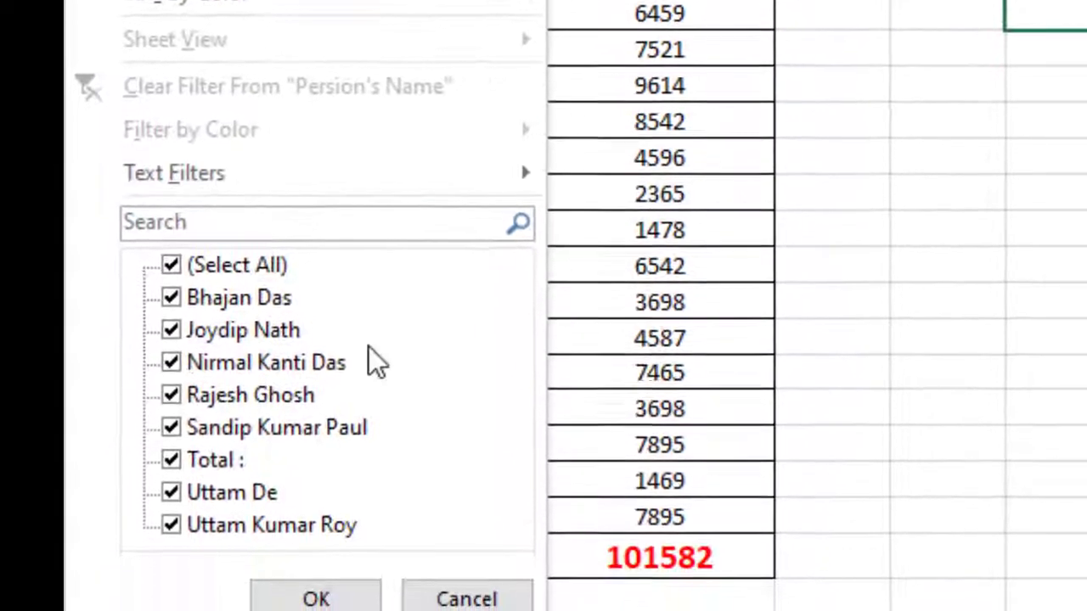
click(171, 269)
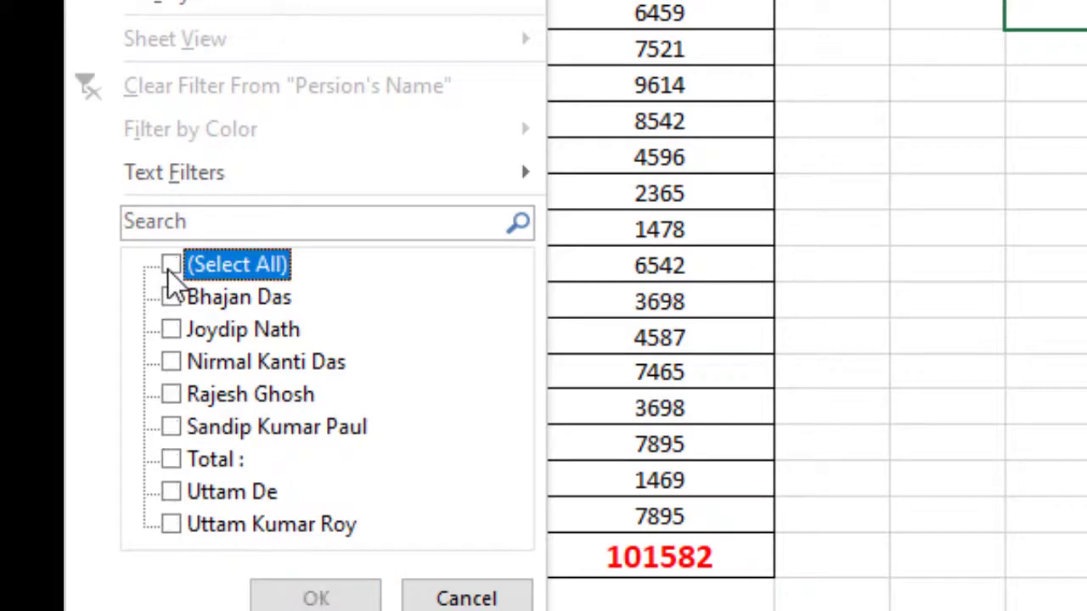
click(170, 396)
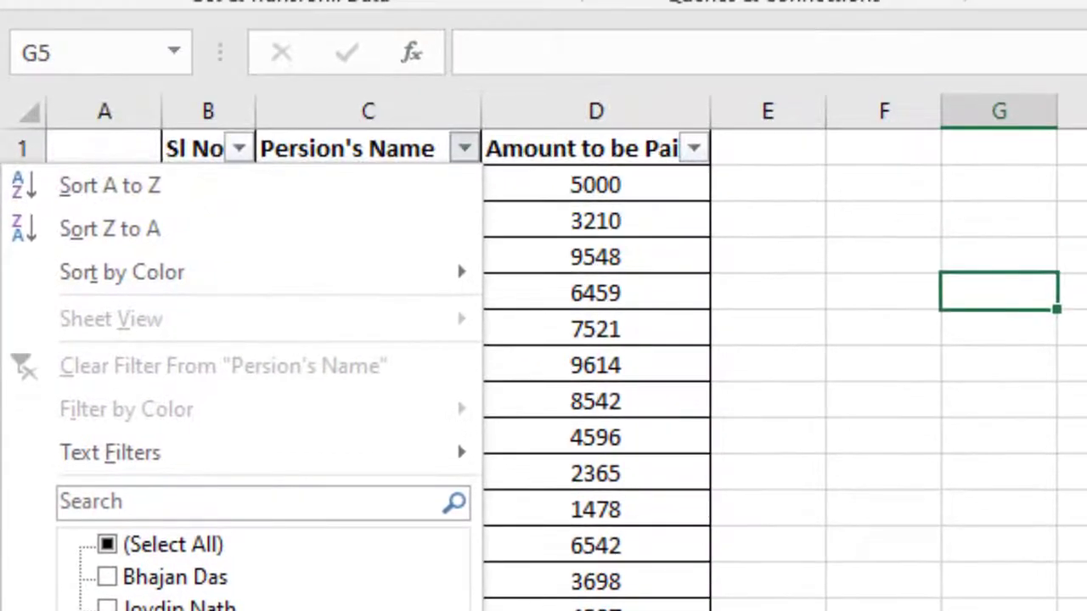
key(Return)
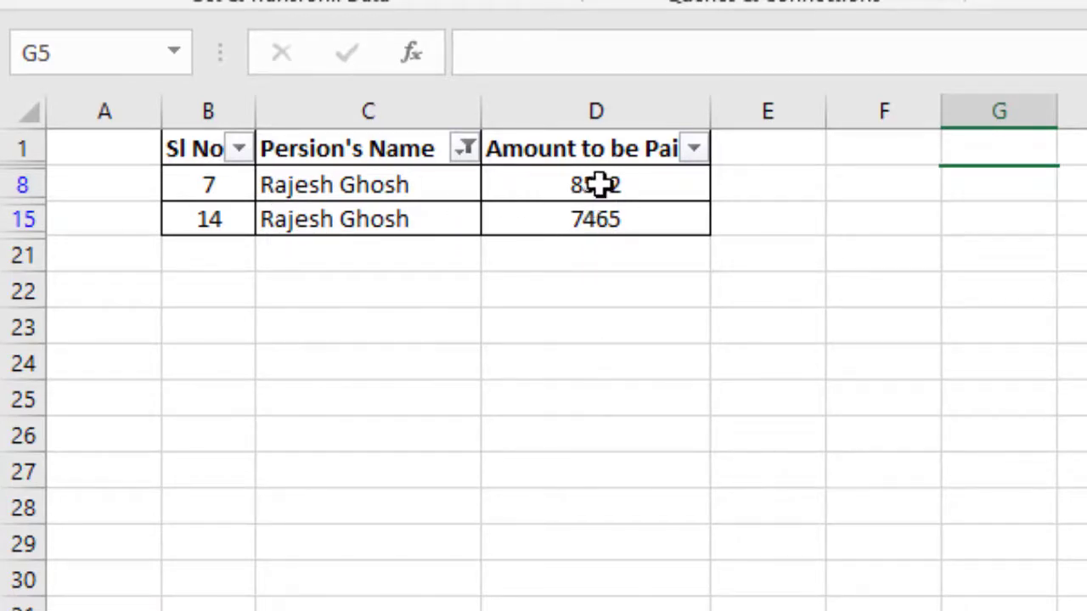
drag(599, 184, 601, 216)
click(977, 265)
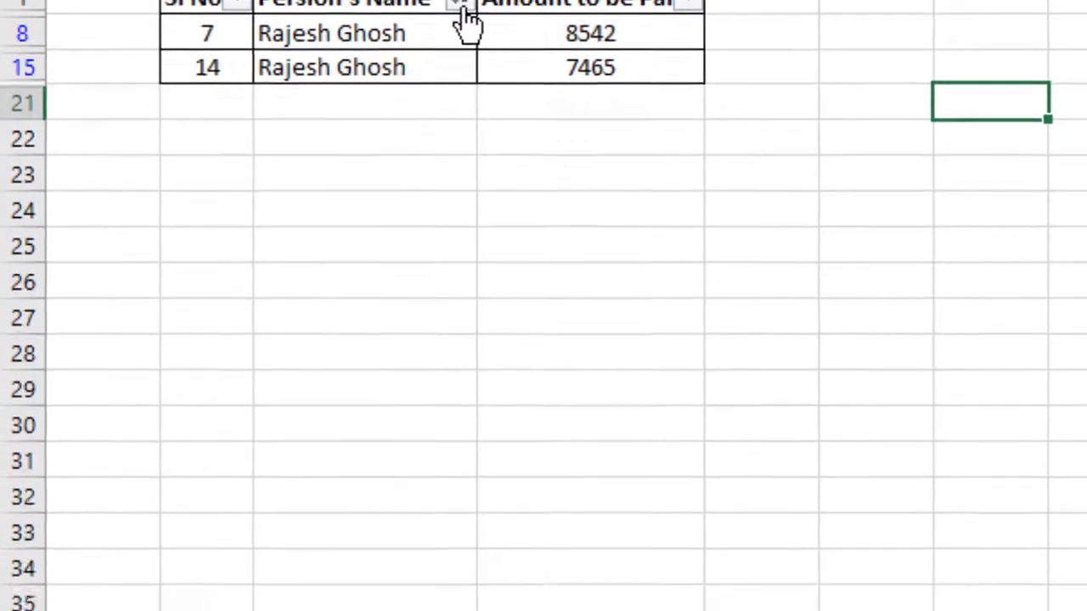
click(465, 148)
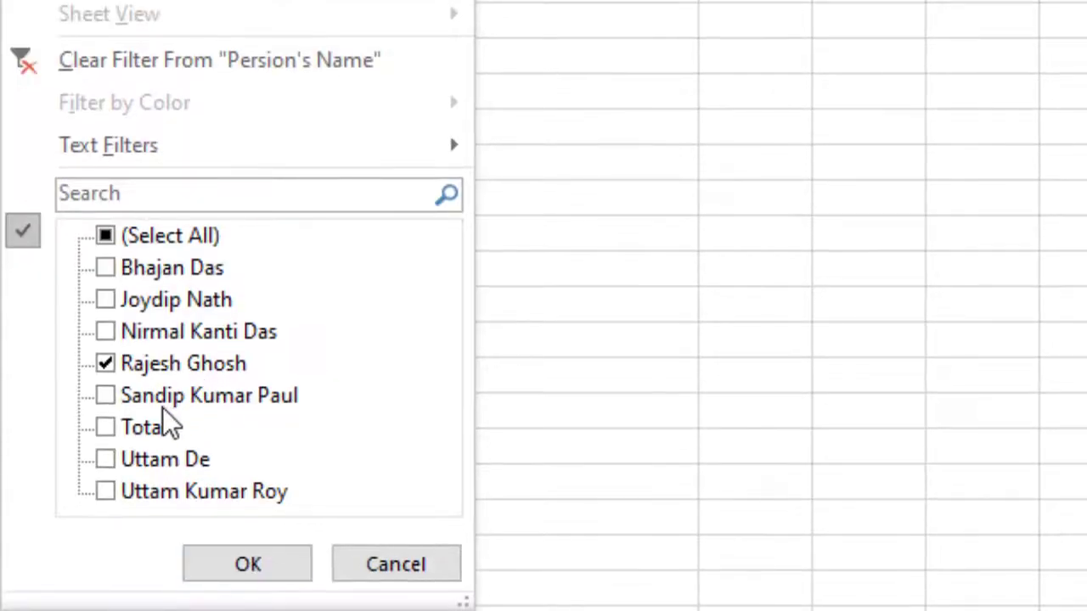
click(106, 397)
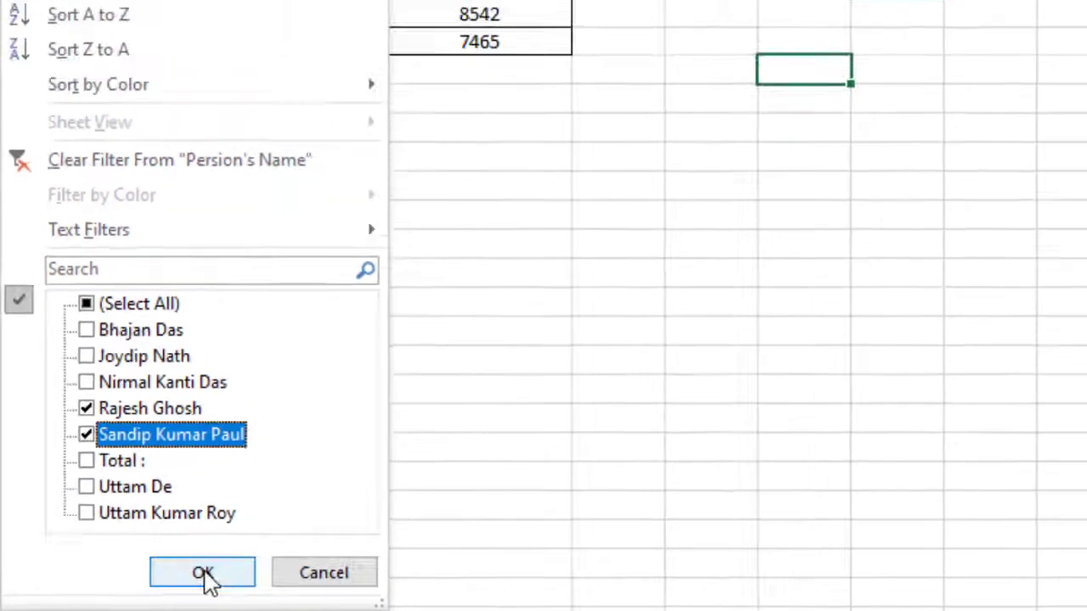
click(200, 575)
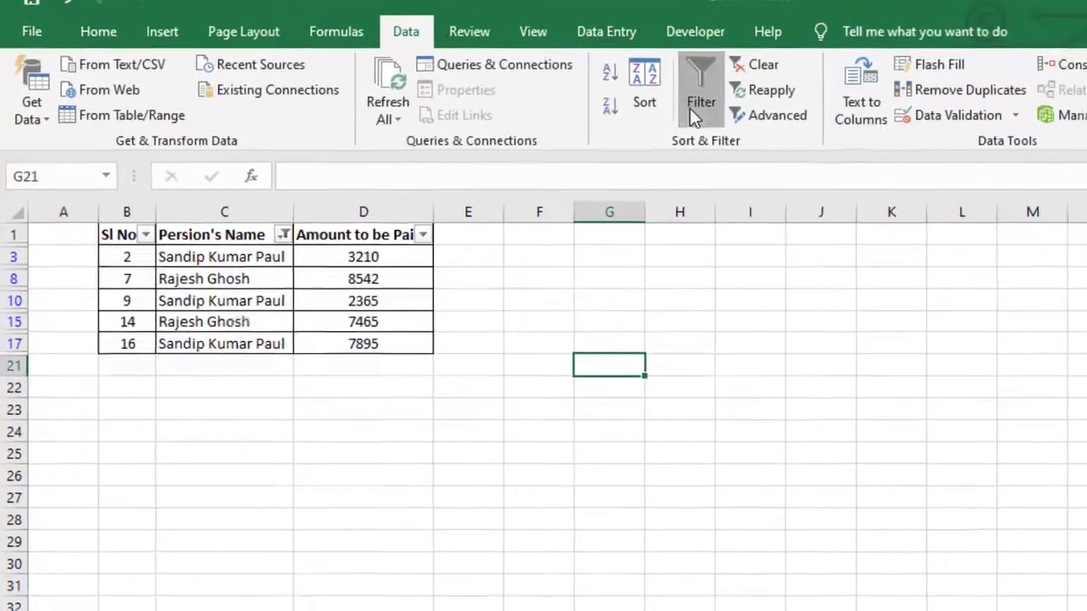
Remove the filter and delete the old 101582 total from D20.
click(690, 108)
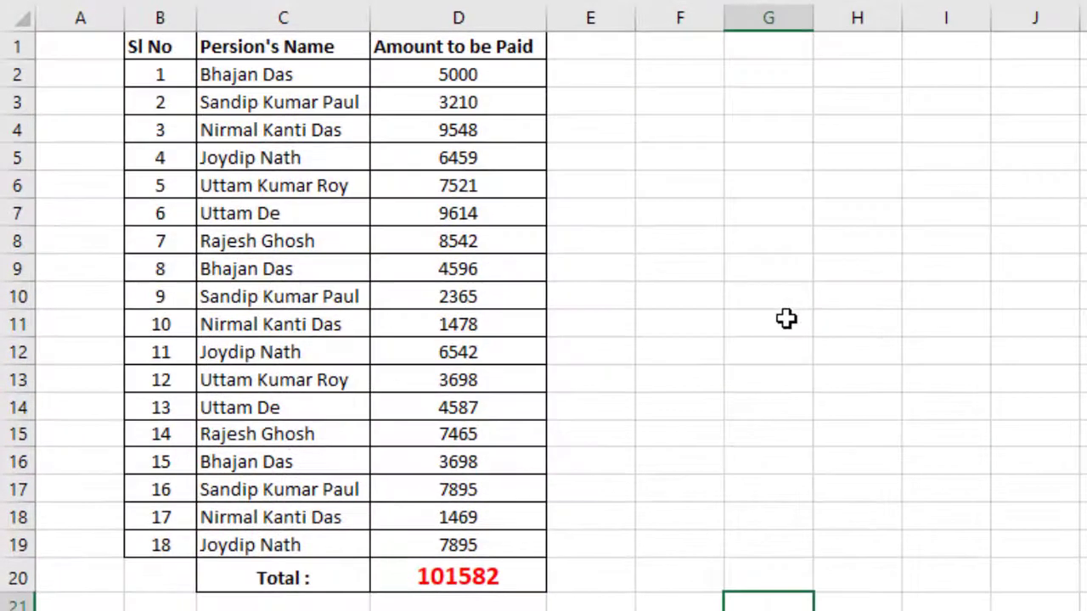
click(780, 314)
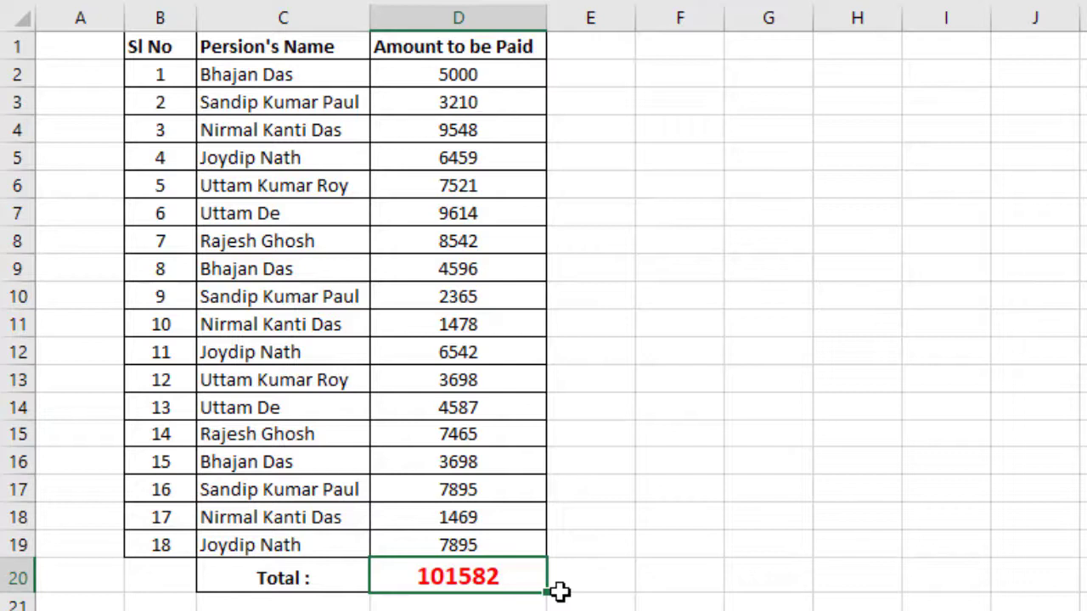
key(Delete)
click(773, 437)
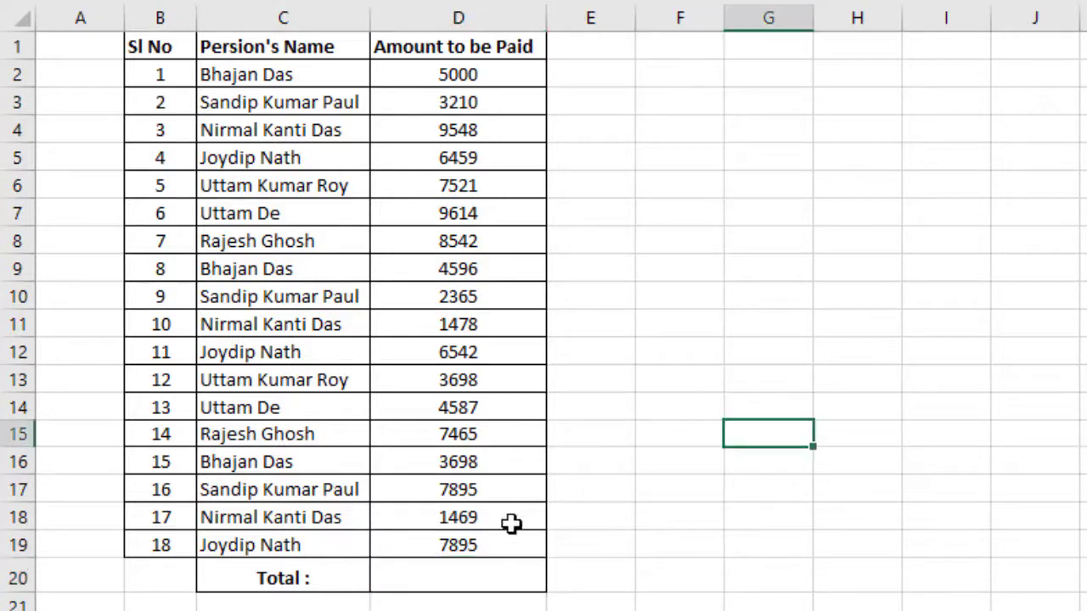
In D20, start a SUBTOTAL formula using function number 9 (SUM).
click(462, 578)
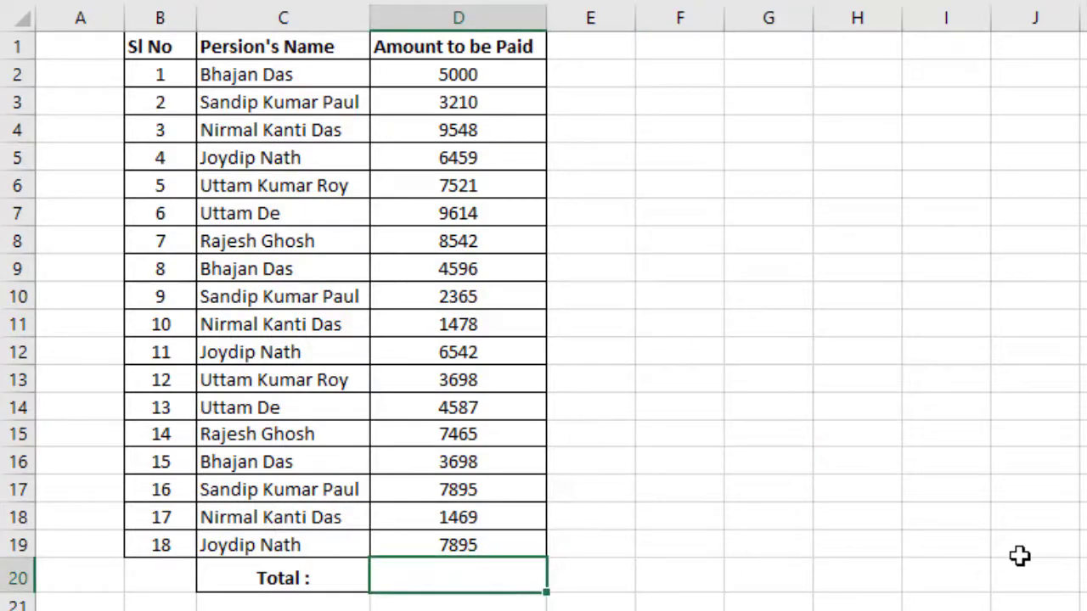
text(=)
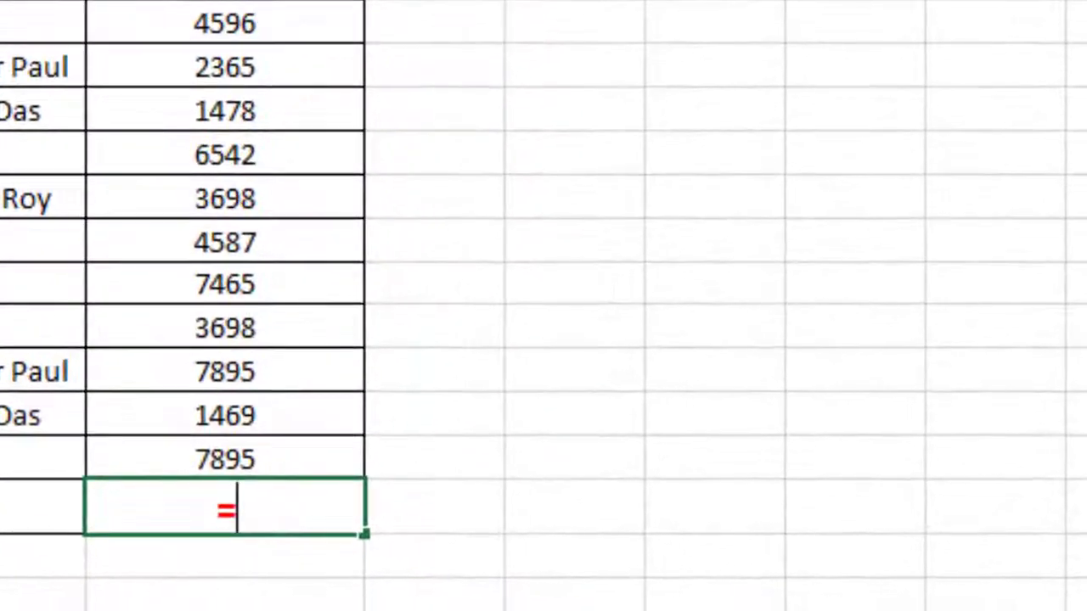
text(subt)
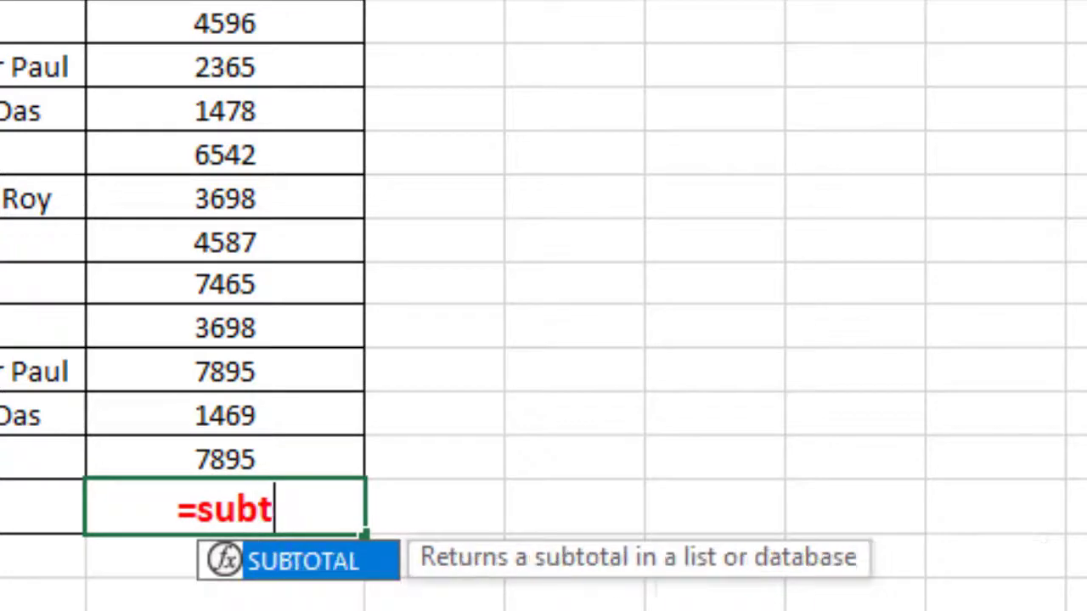
text(otal)
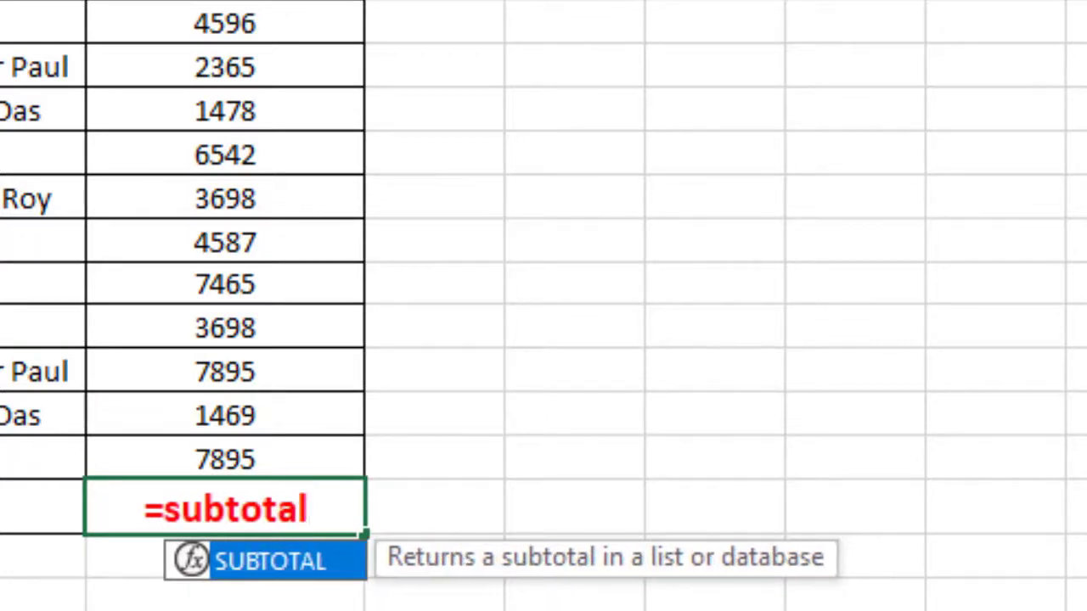
text(()
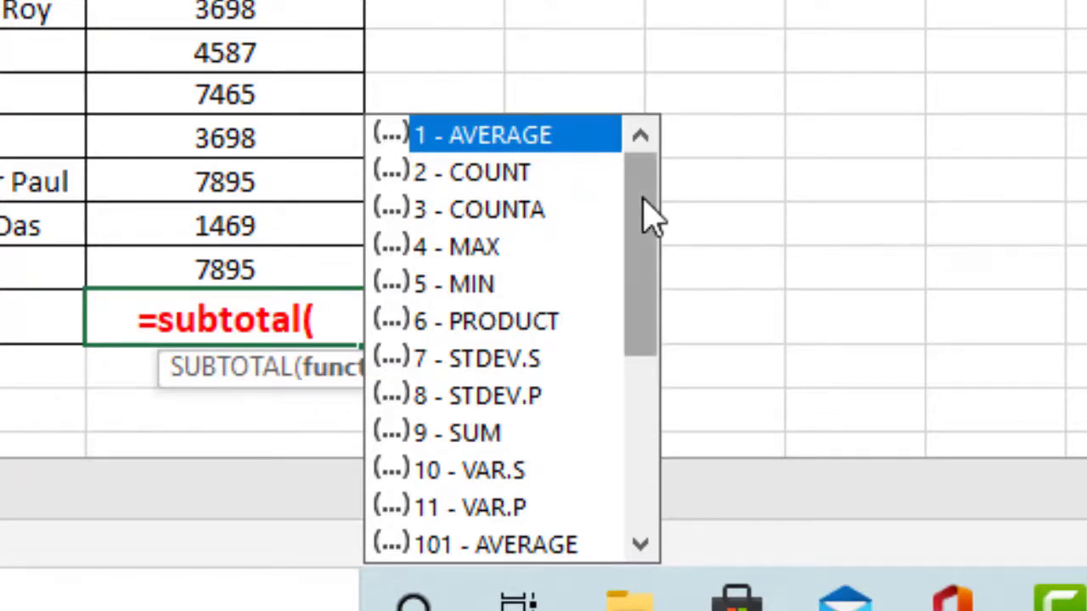
drag(645, 215, 651, 254)
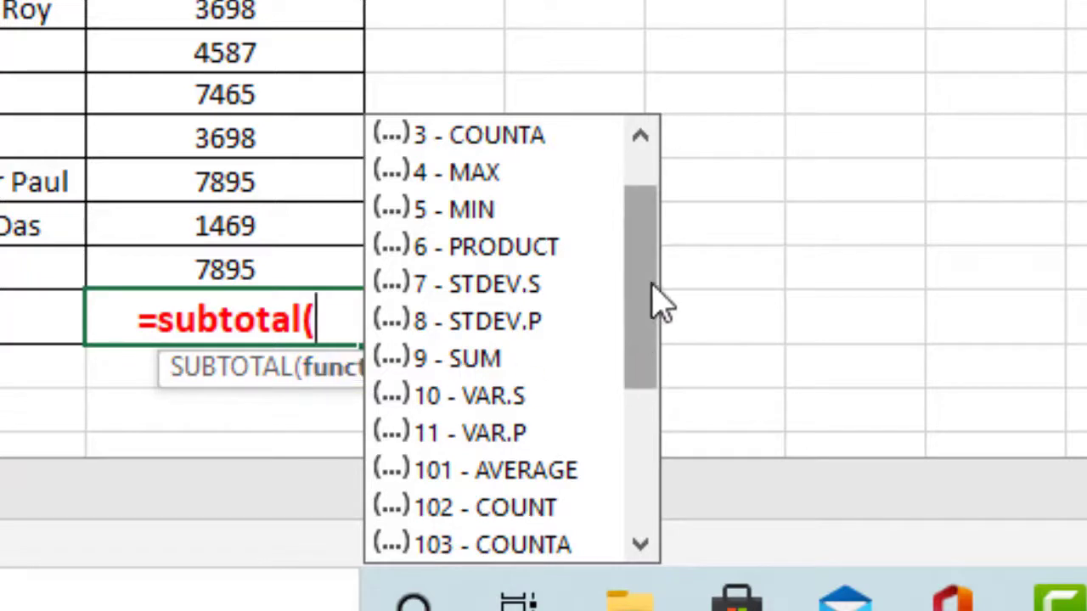
drag(650, 279, 650, 416)
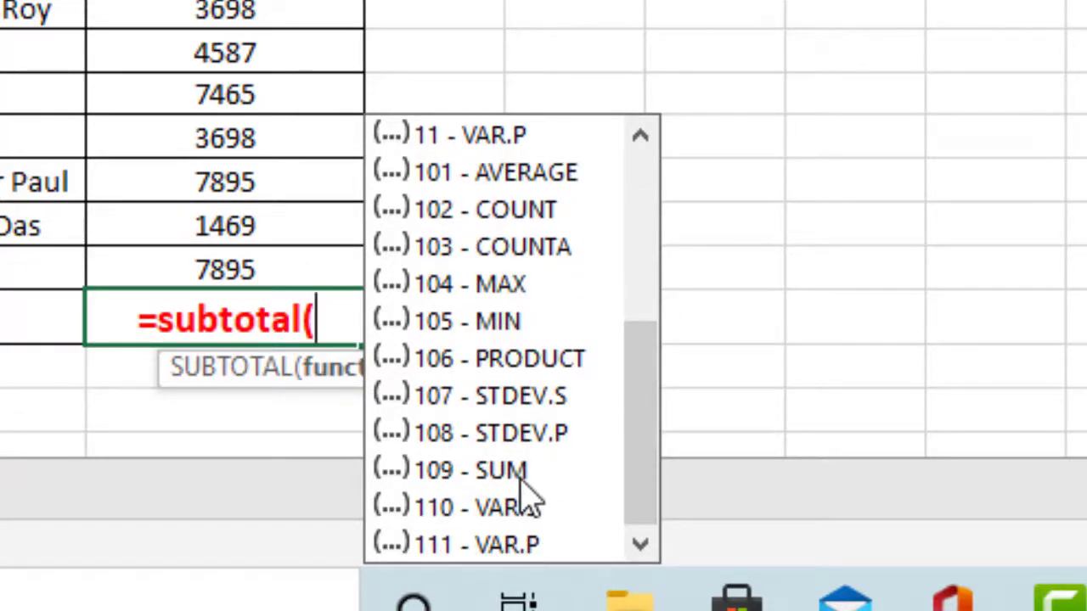
drag(643, 417, 643, 332)
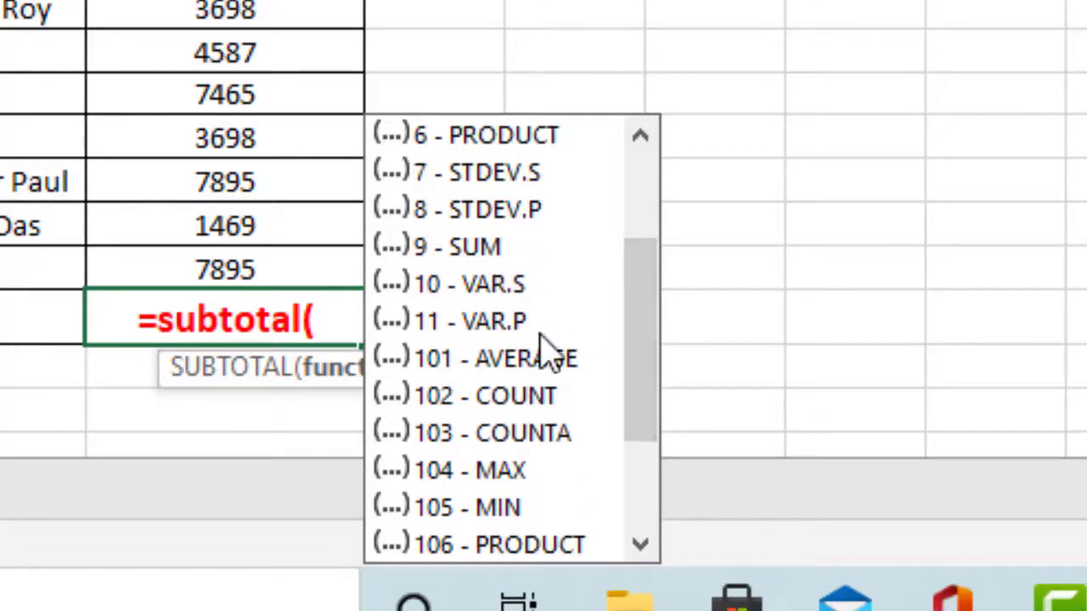
drag(650, 300, 645, 399)
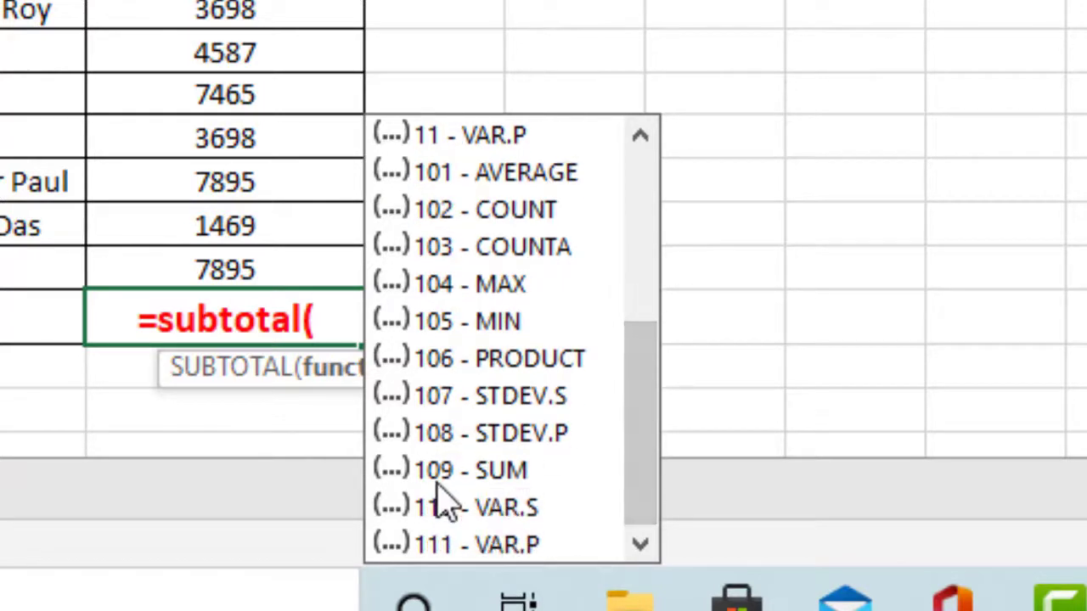
drag(654, 467, 645, 371)
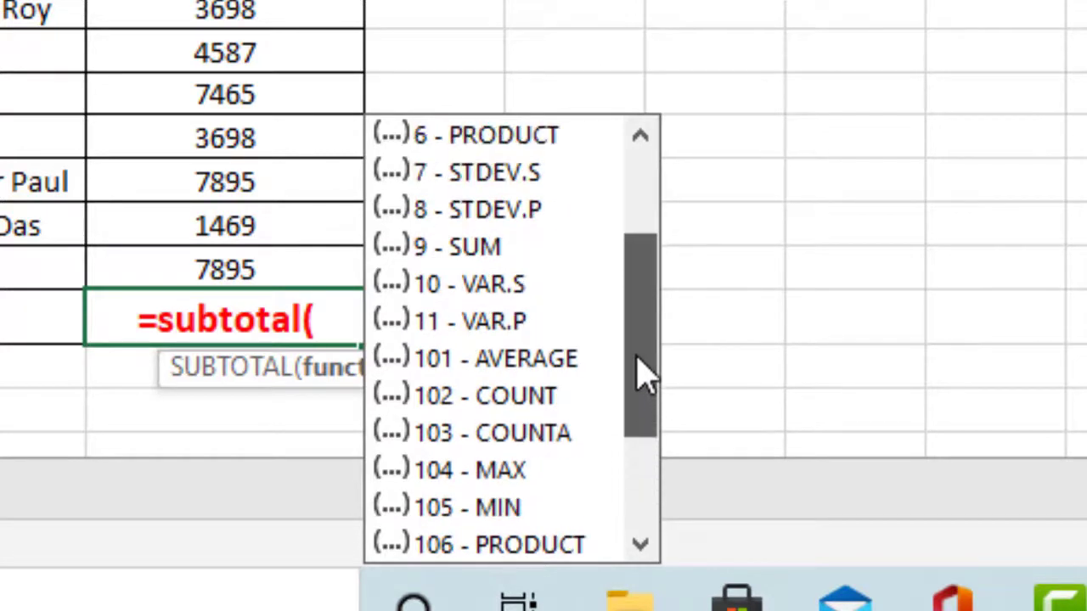
click(467, 253)
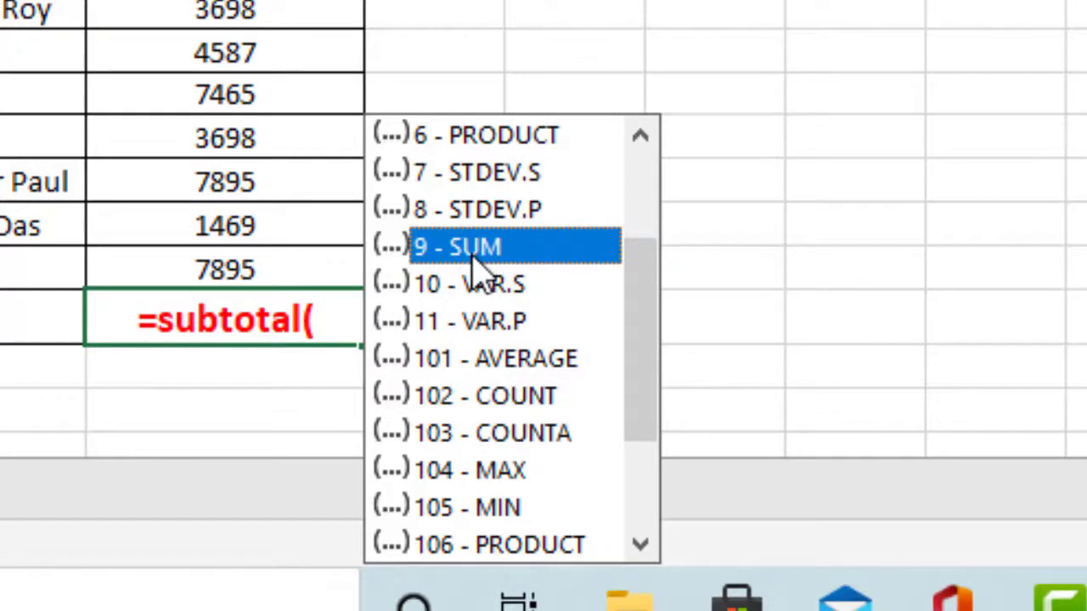
double_click(473, 254)
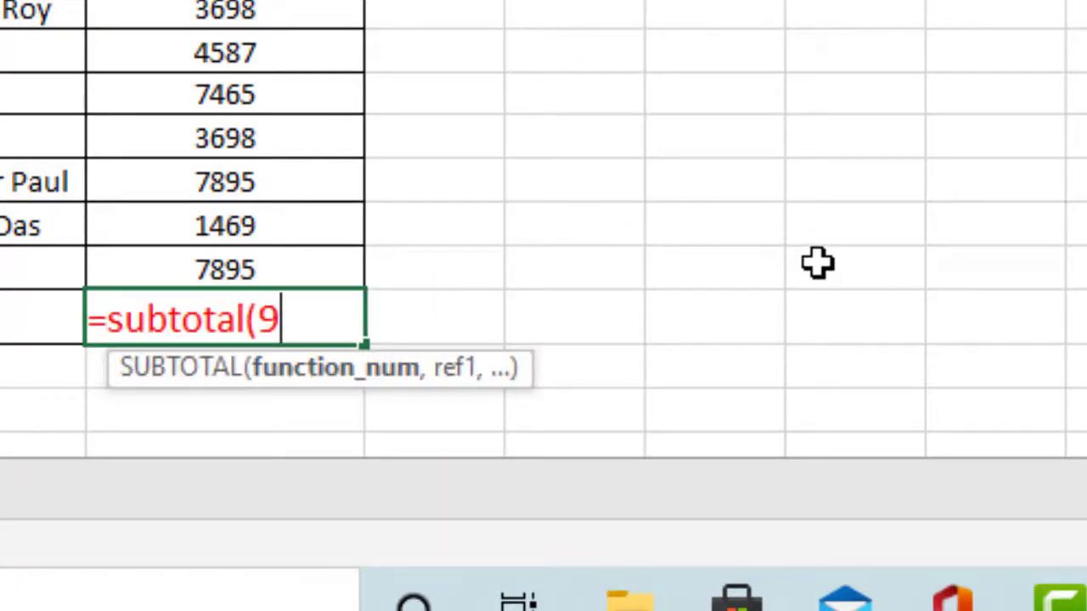
Complete the formula as =SUBTOTAL(9,D2:D19) so it shows 101582.
text(,)
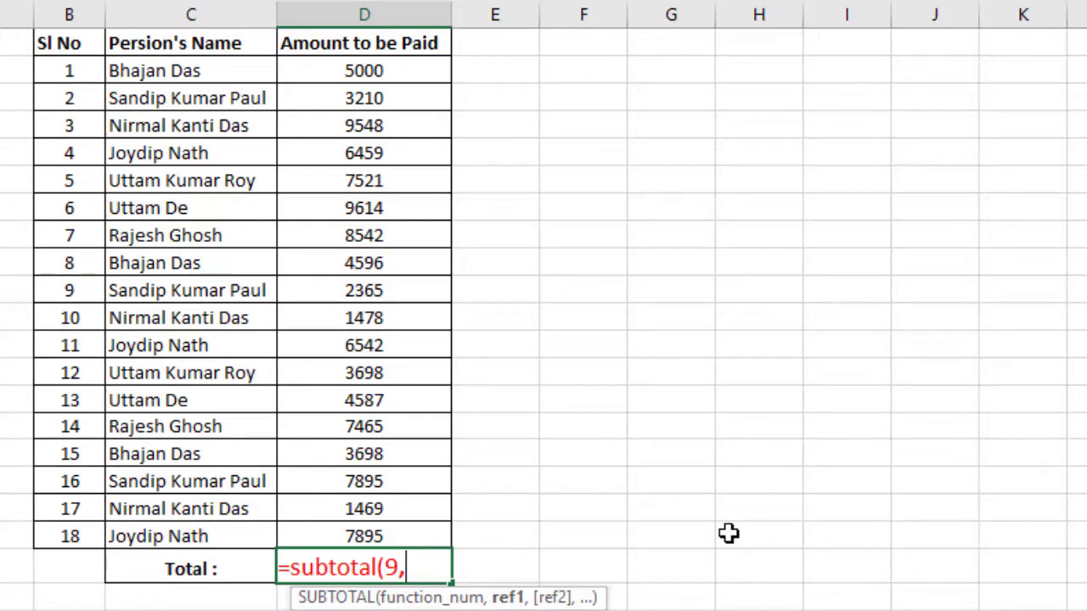
click(371, 75)
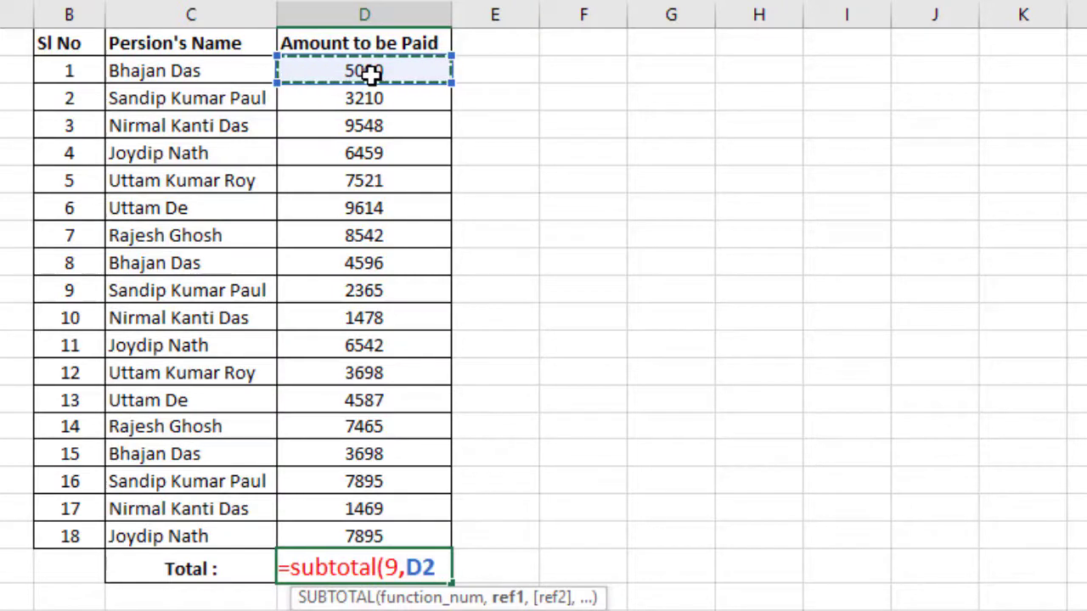
drag(371, 74, 363, 530)
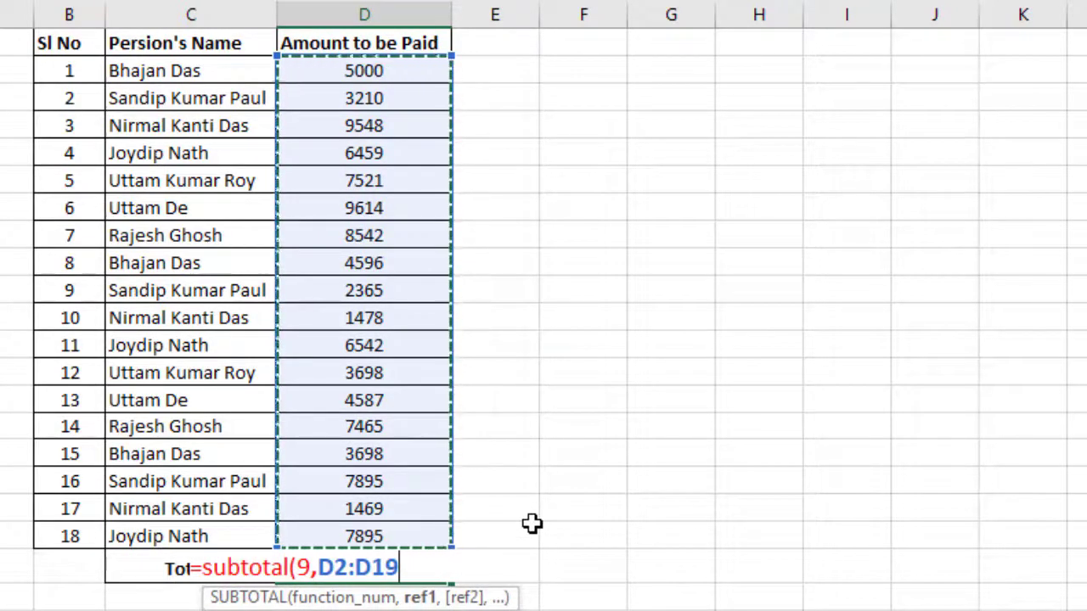
text())
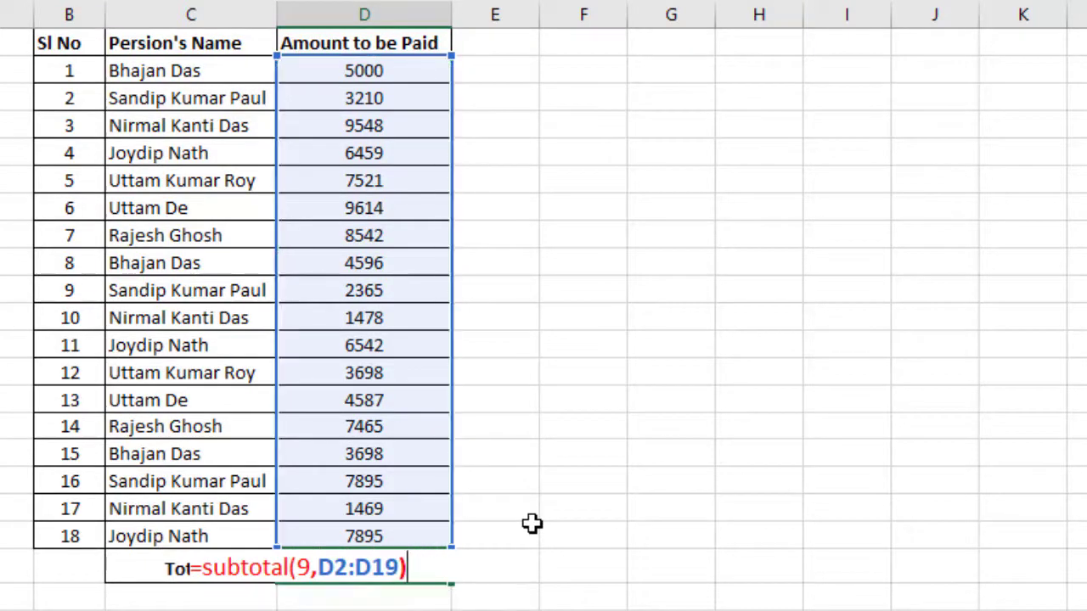
key(Return)
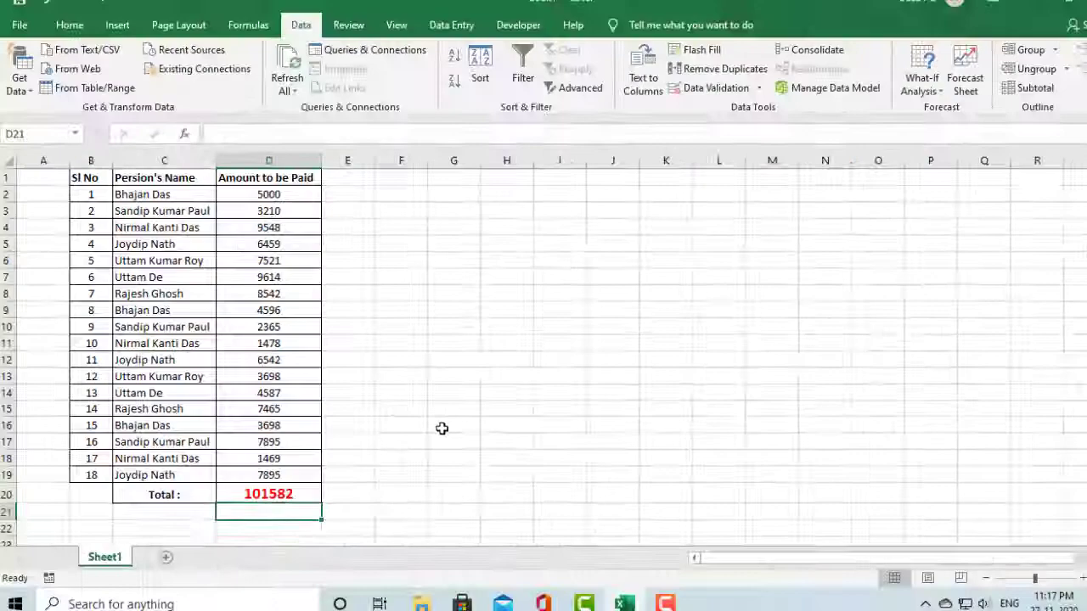
Inspect the D20 total and turn filters back on for the header cells.
click(430, 426)
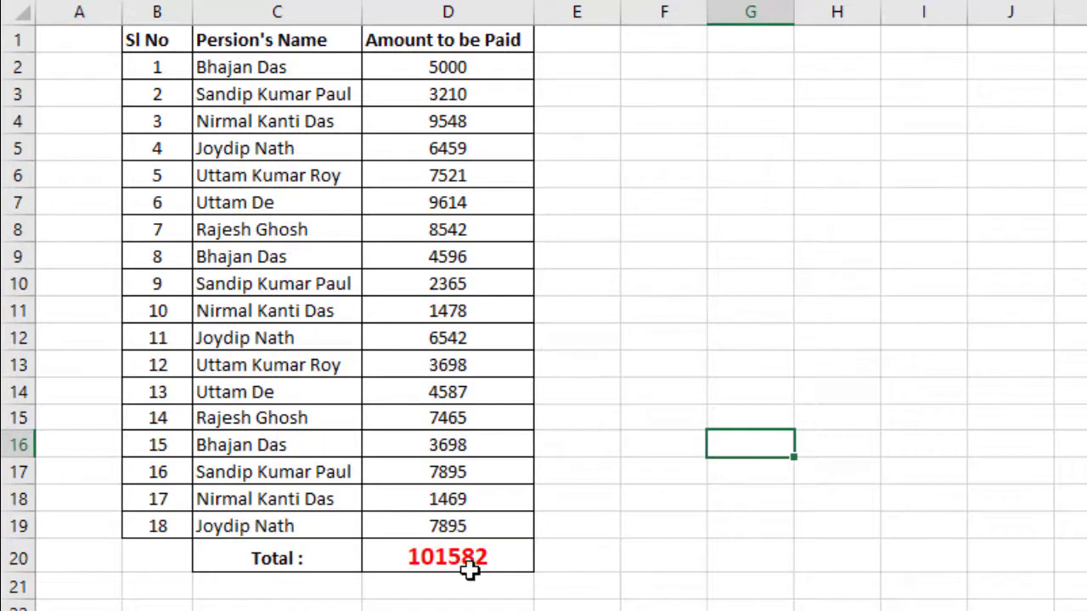
click(469, 566)
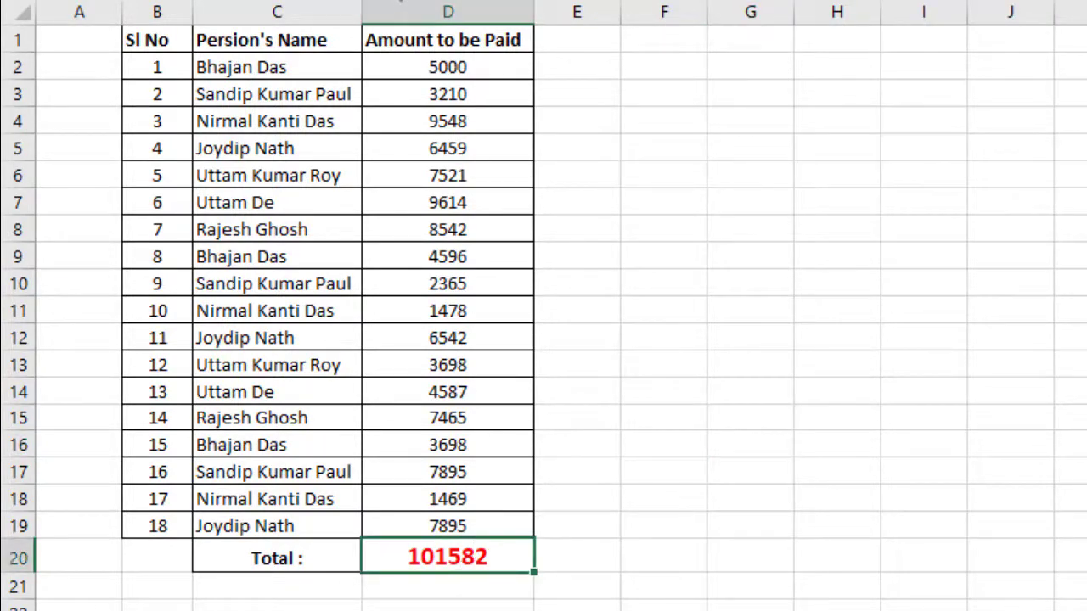
click(672, 544)
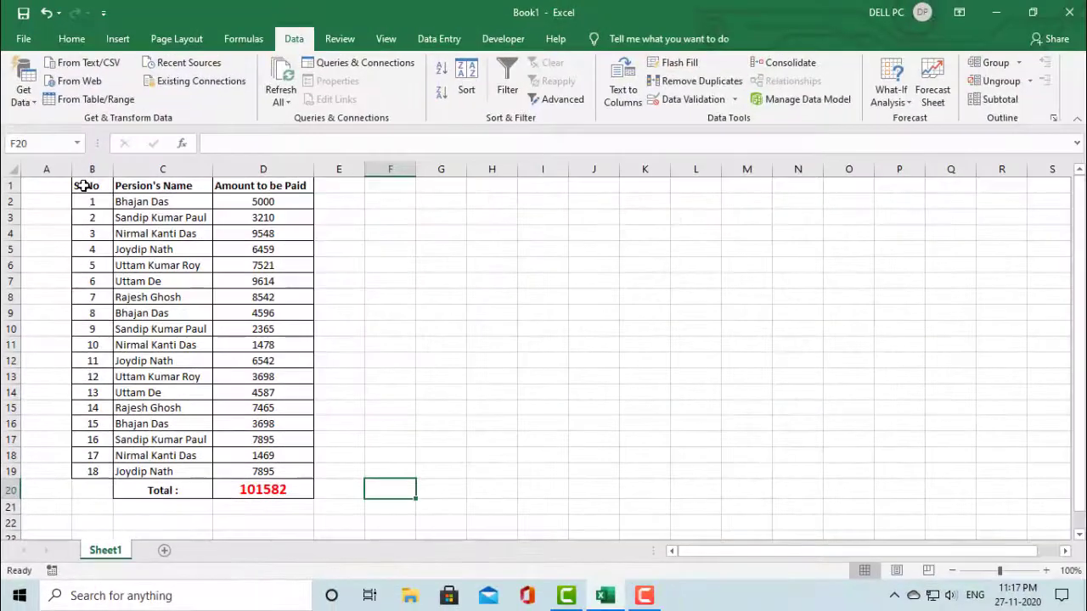
drag(85, 185, 276, 187)
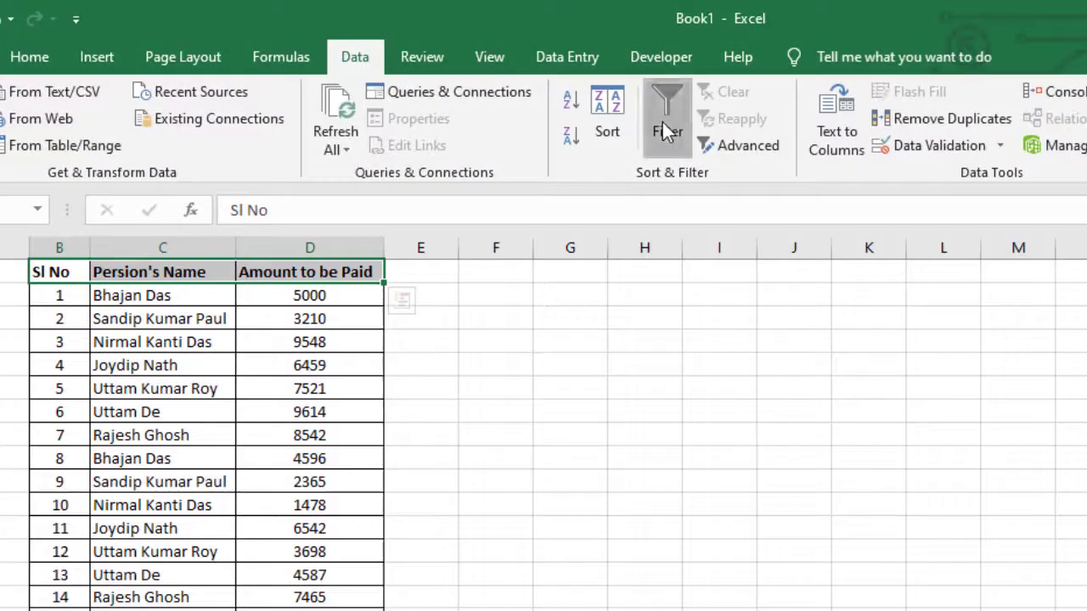
click(504, 81)
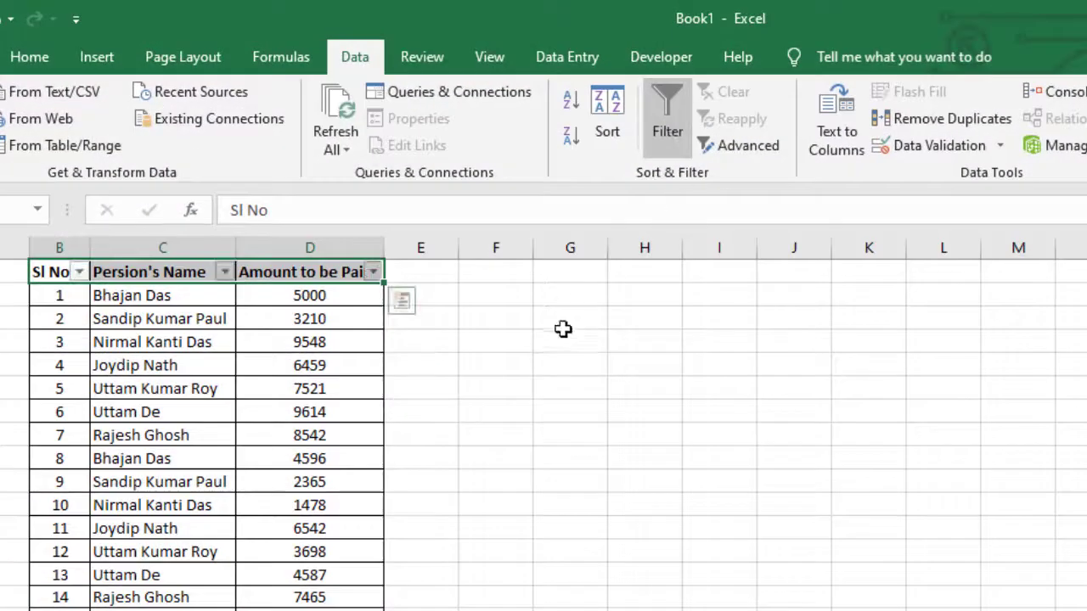
click(719, 412)
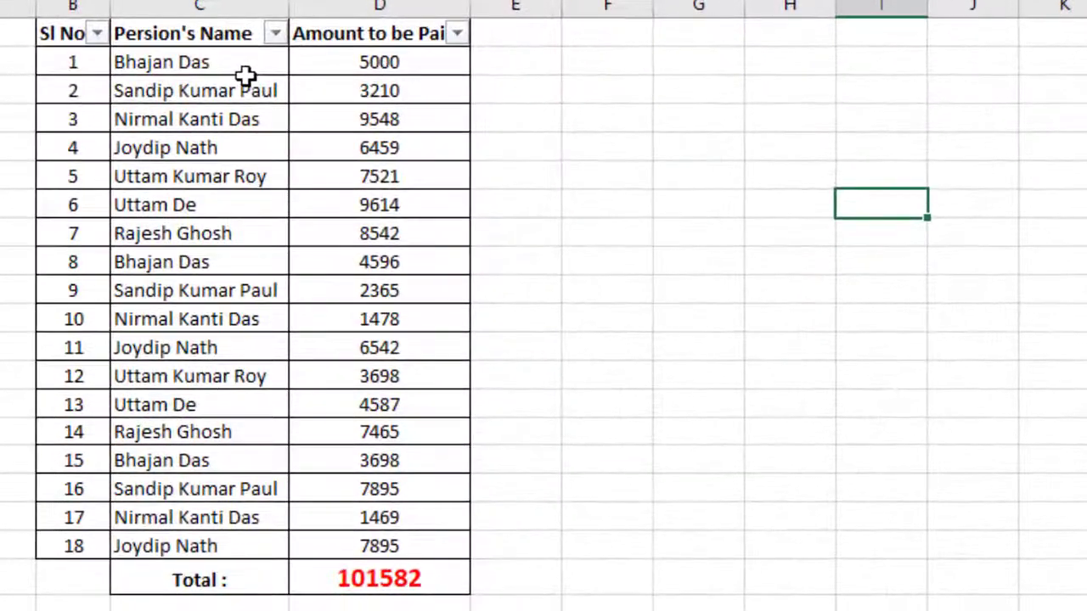
click(275, 34)
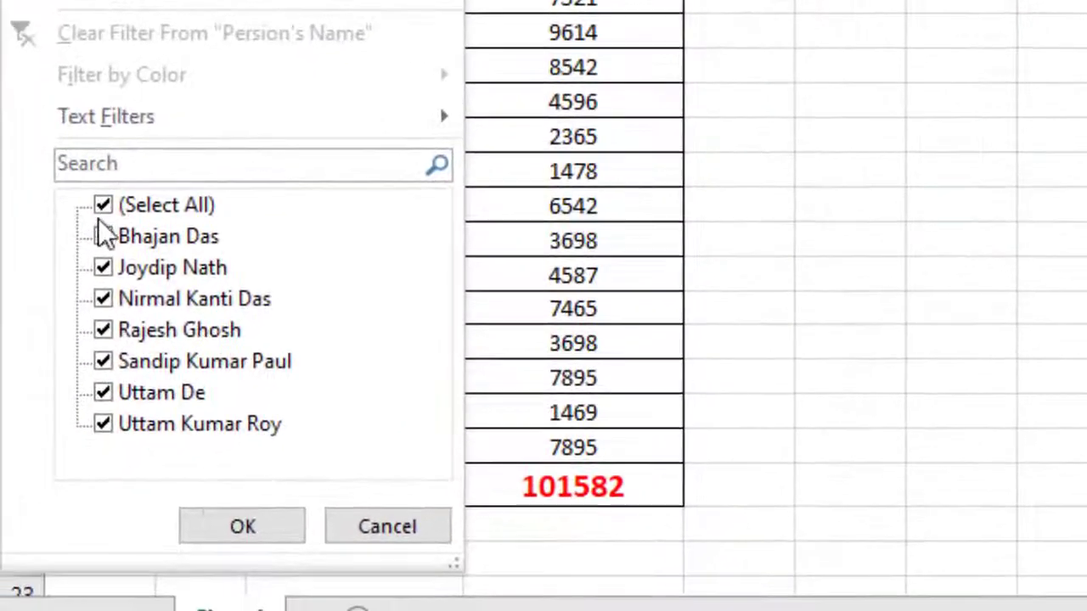
click(103, 207)
click(103, 236)
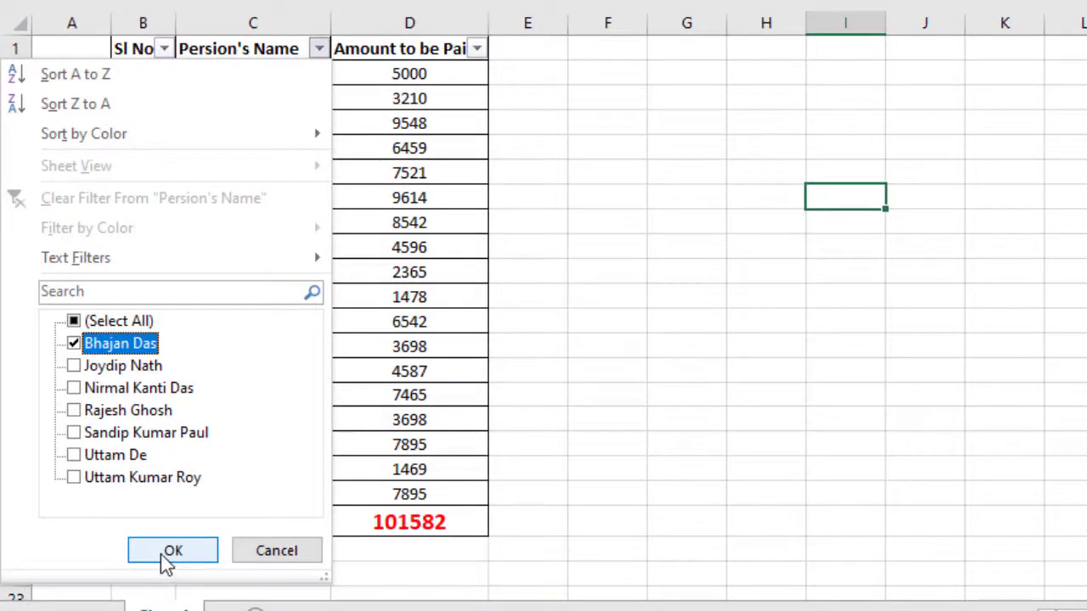
click(161, 558)
click(841, 323)
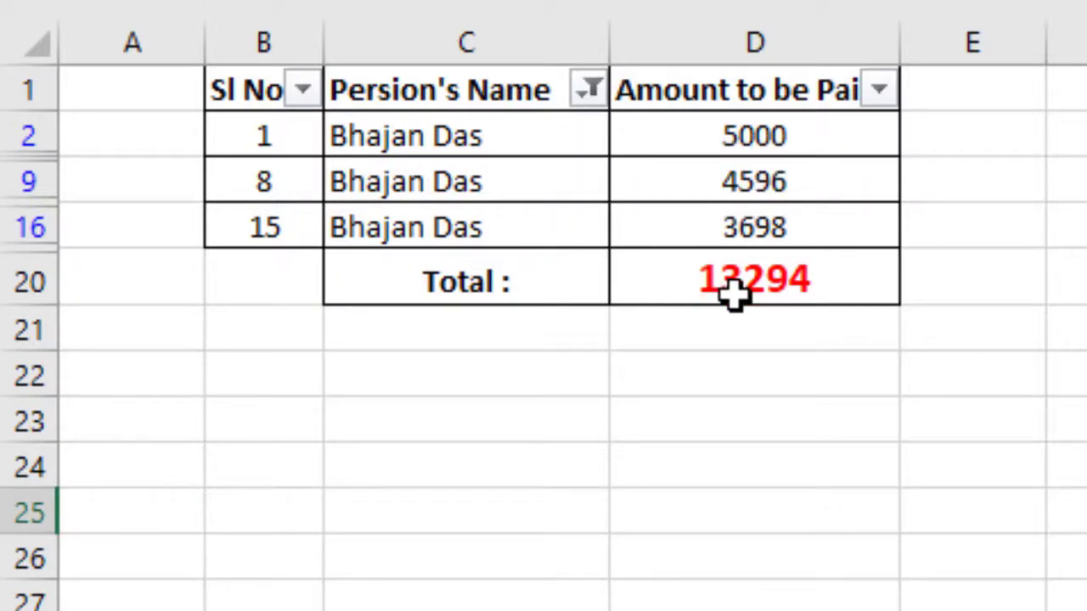
click(589, 88)
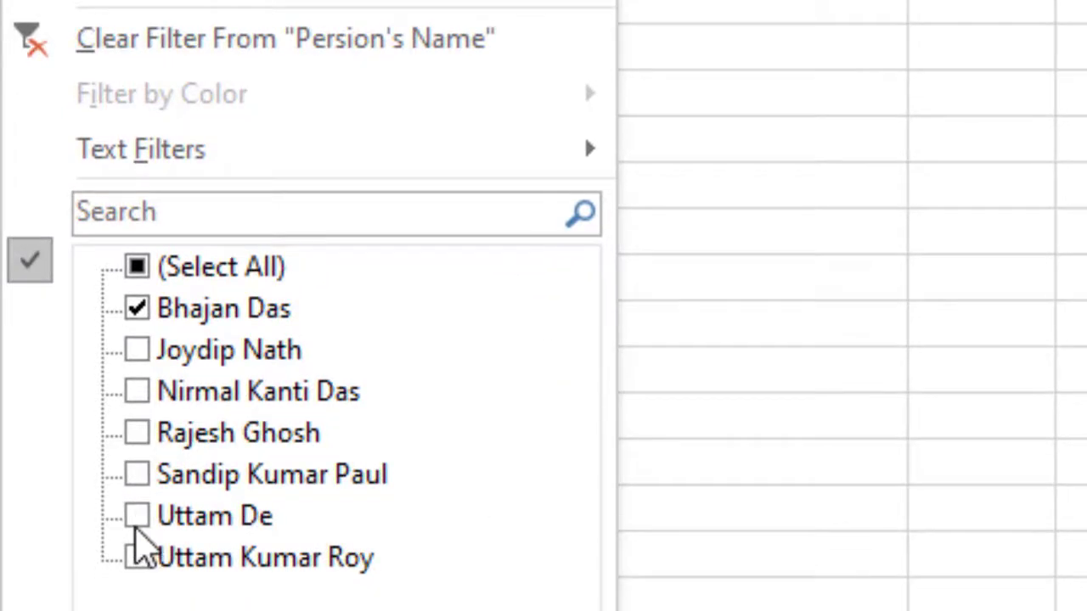
click(137, 520)
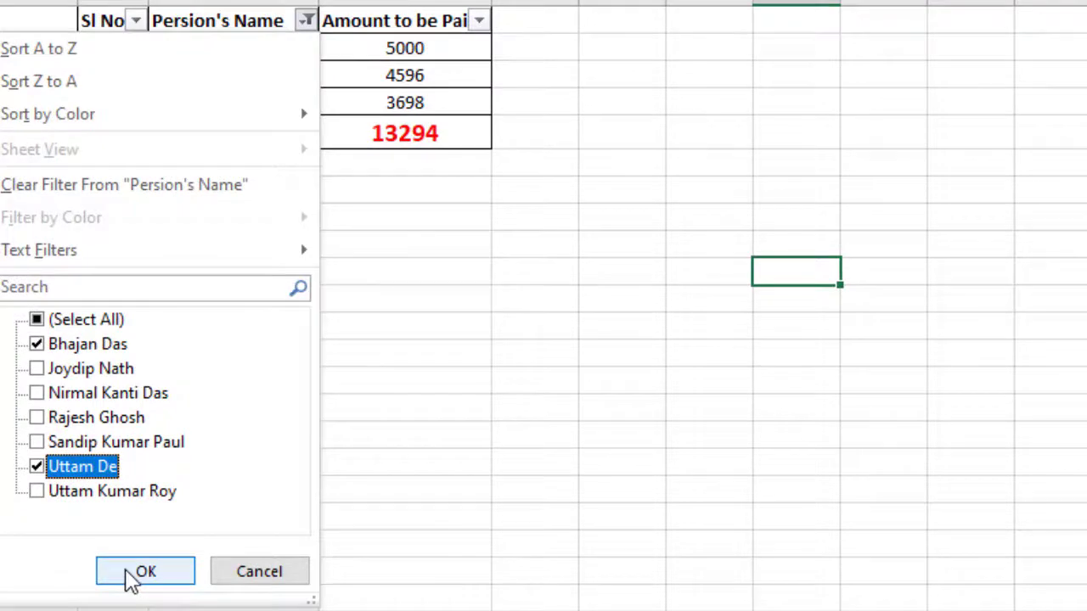
click(135, 574)
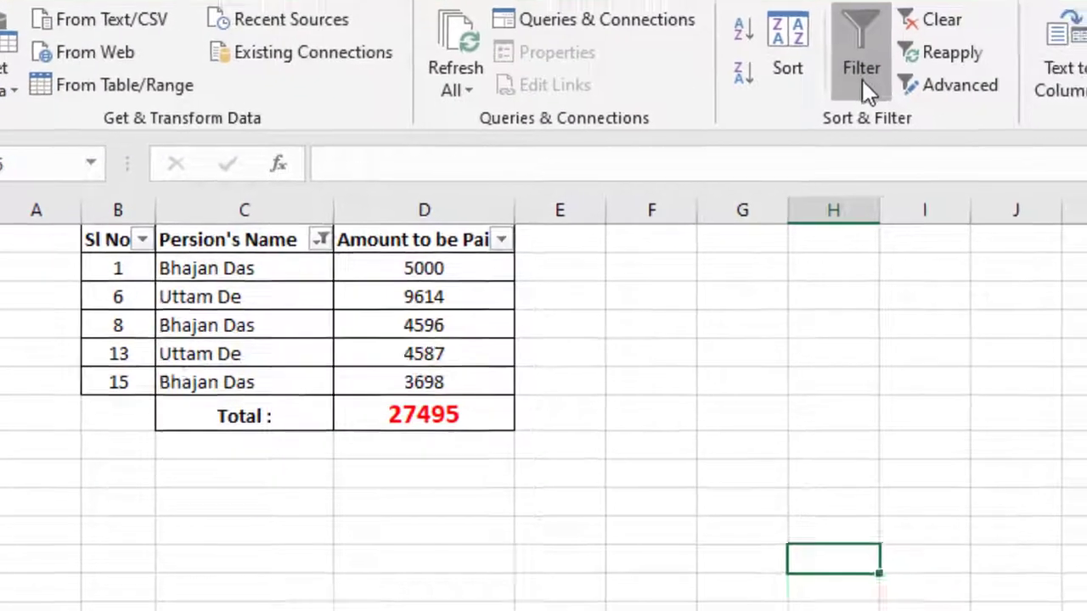
Turn off the filter and delete the serial numbers 1 to 18 in Sl No.
click(887, 132)
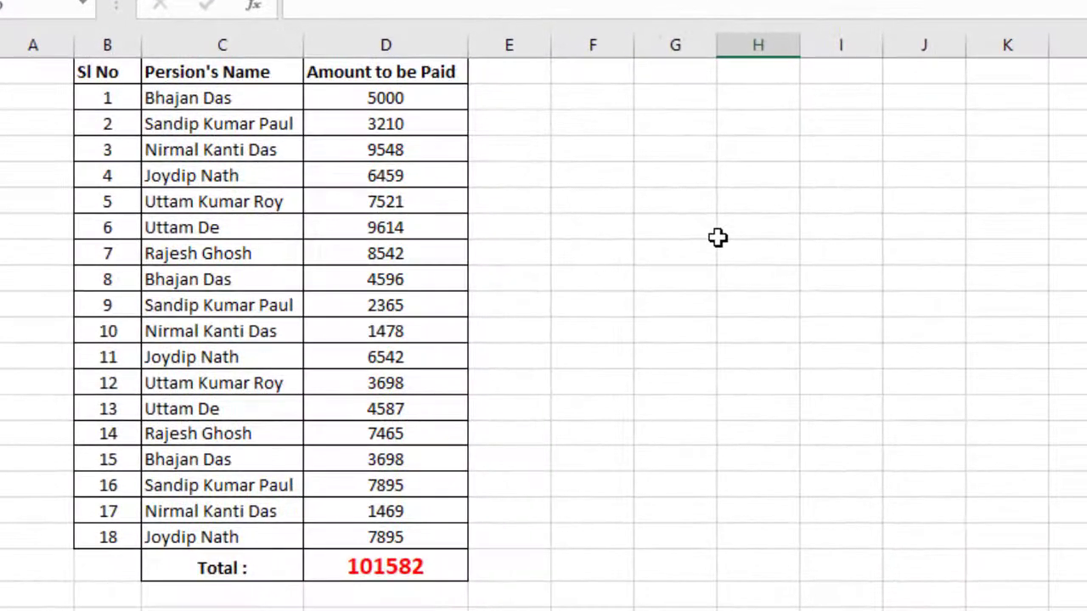
click(718, 238)
click(100, 99)
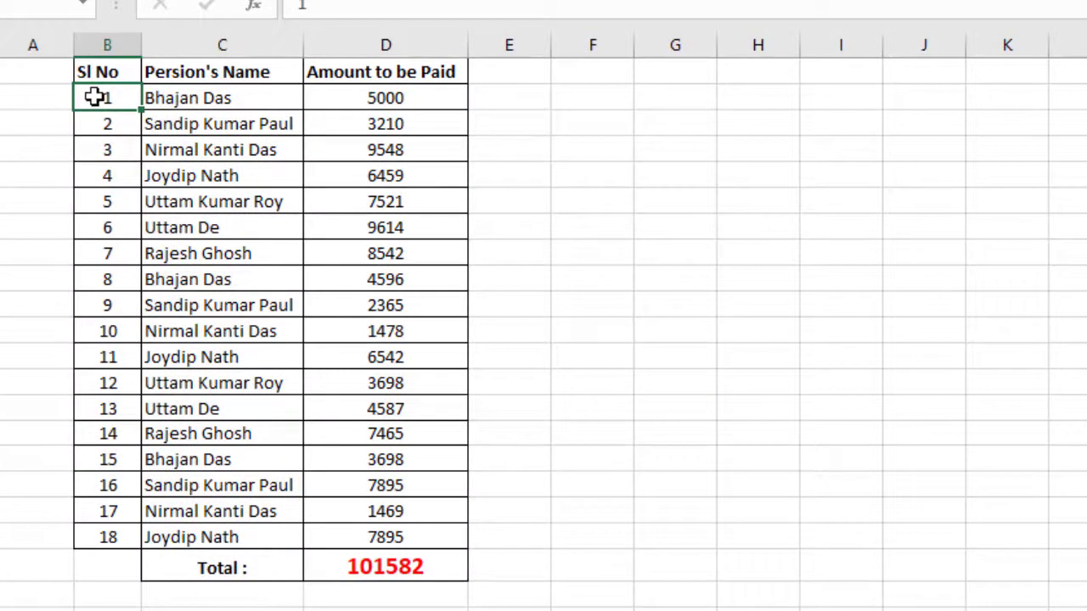
drag(94, 98, 109, 530)
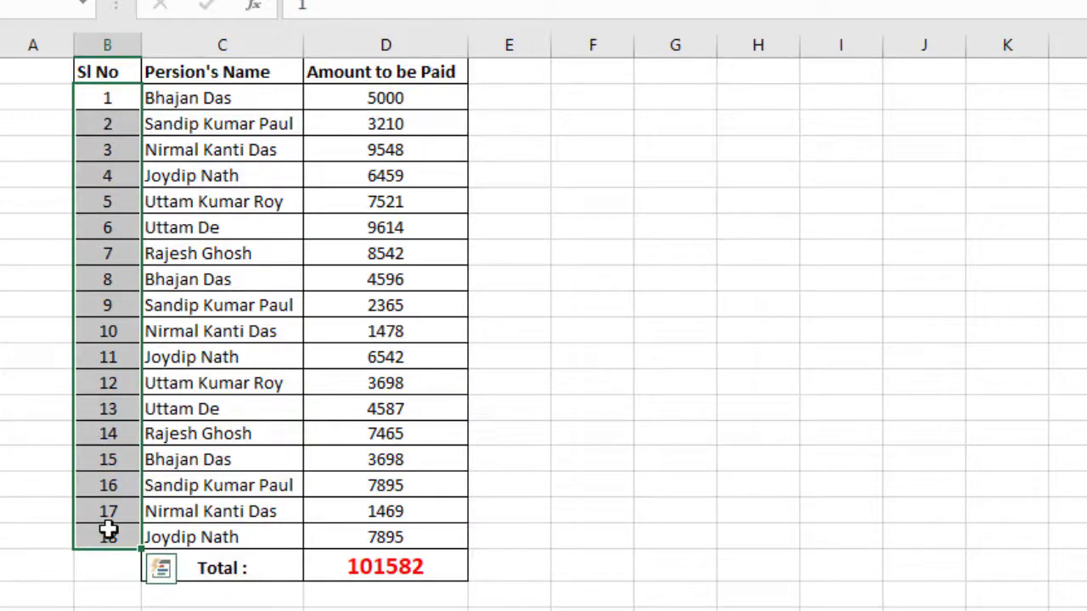
key(Delete)
click(676, 259)
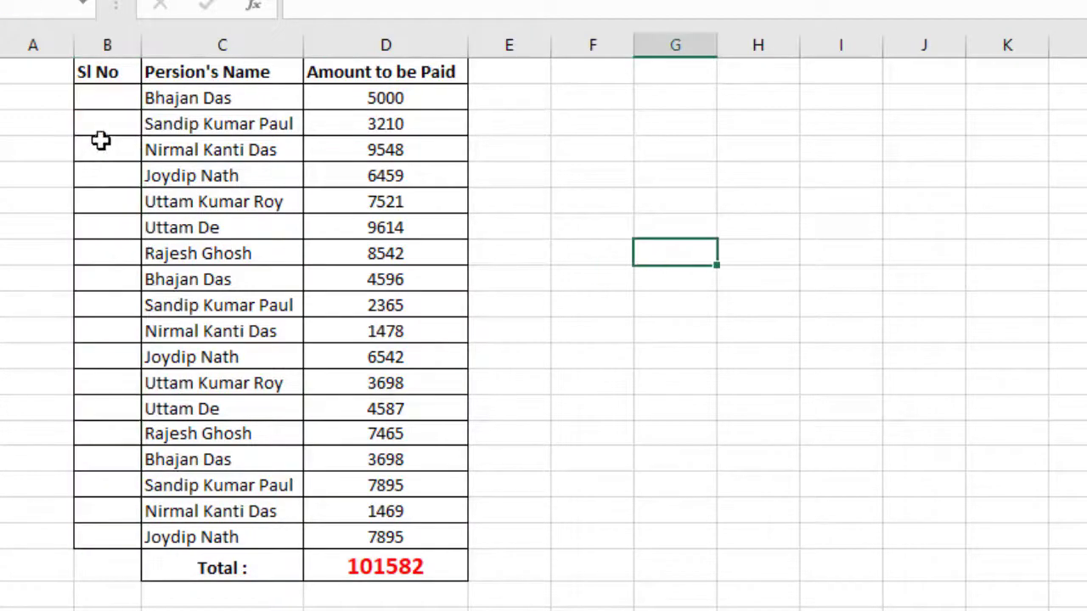
In the first Sl No cell, begin =SUBTOTAL(3, using the COUNTA function code.
click(103, 98)
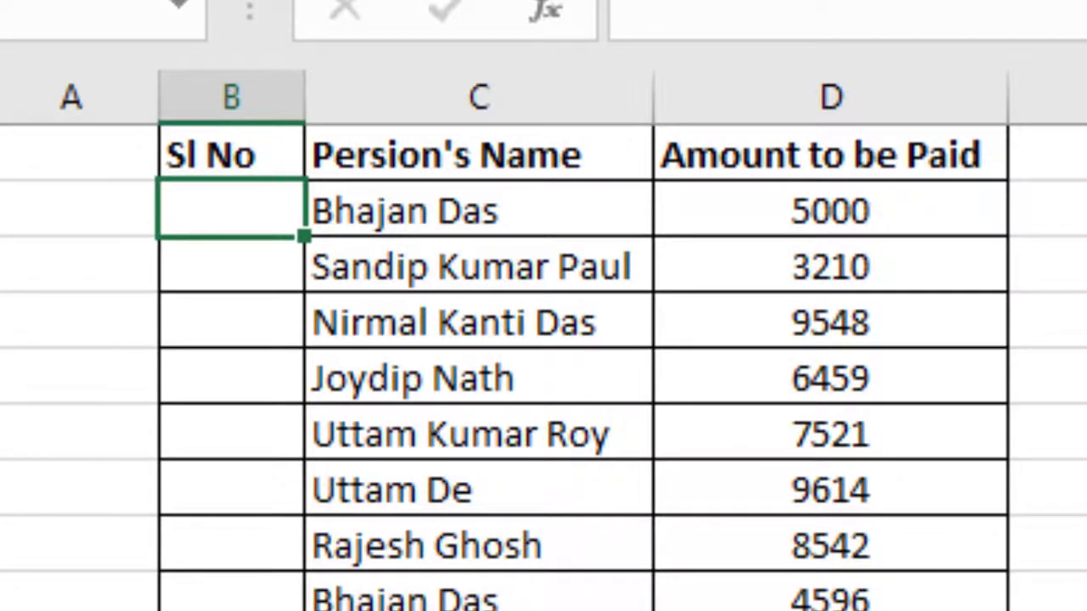
text(=su)
text(b)
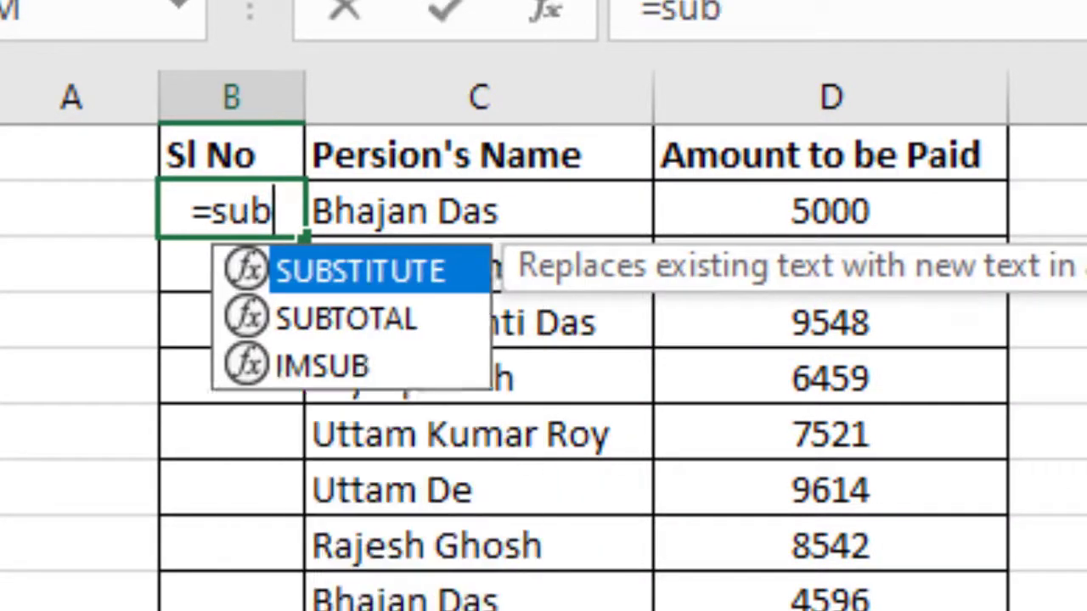
text(total)
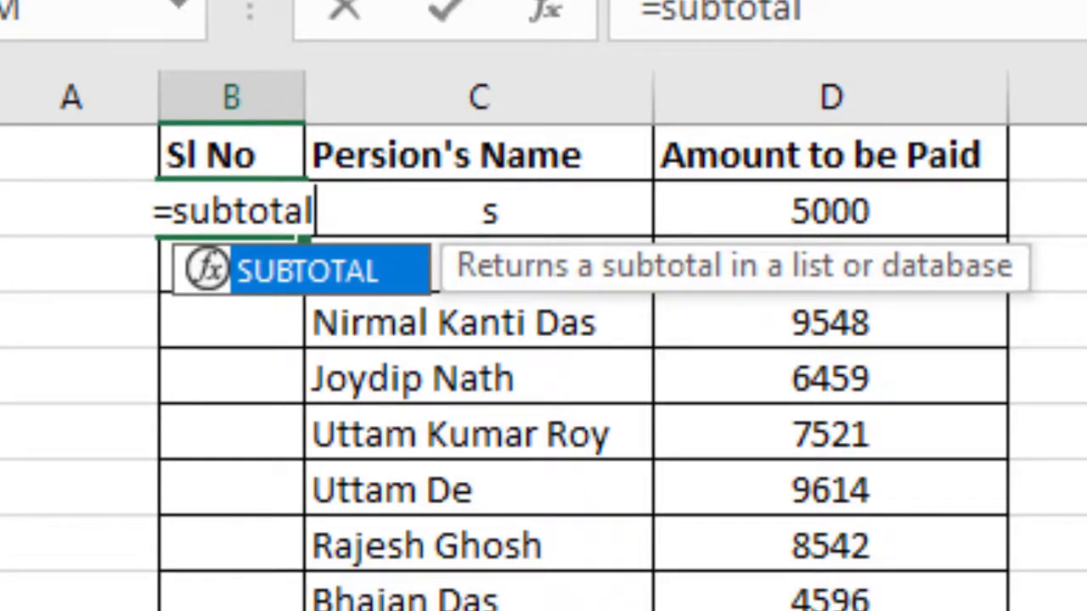
text(()
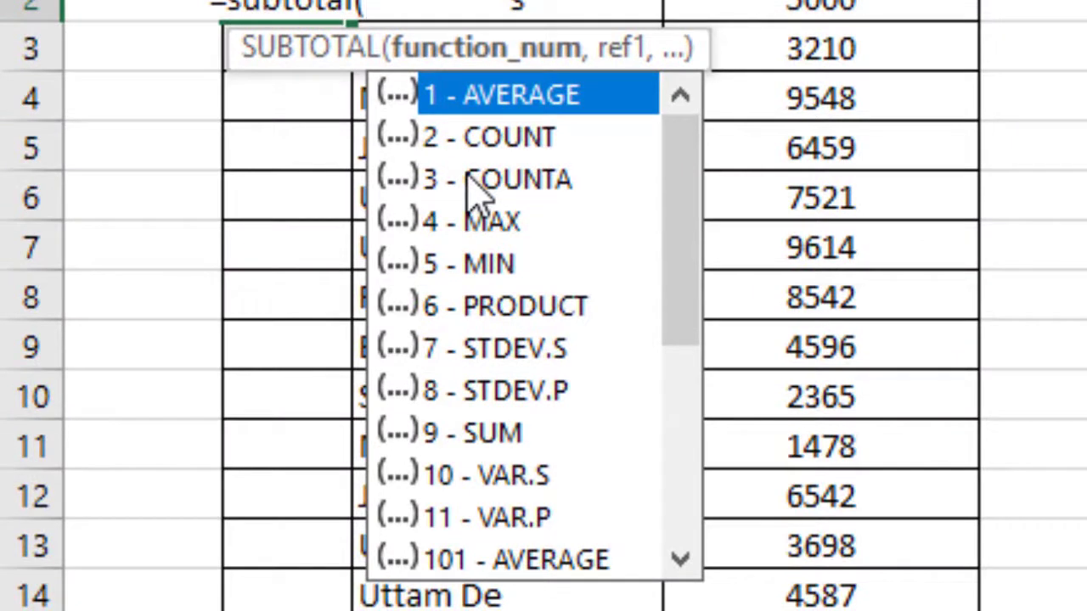
drag(703, 189, 695, 387)
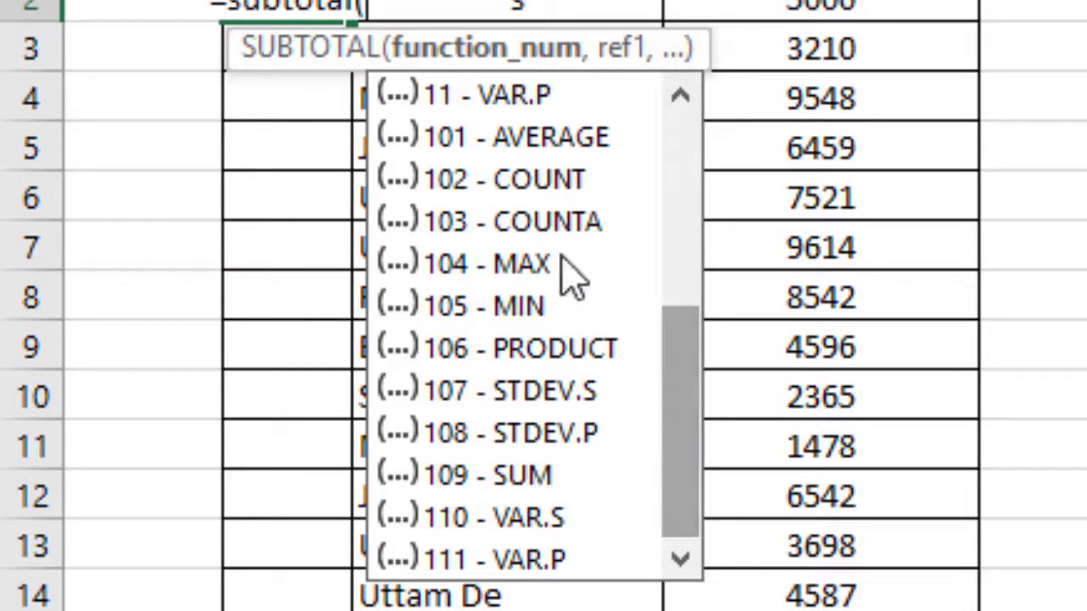
drag(694, 441, 682, 224)
click(544, 181)
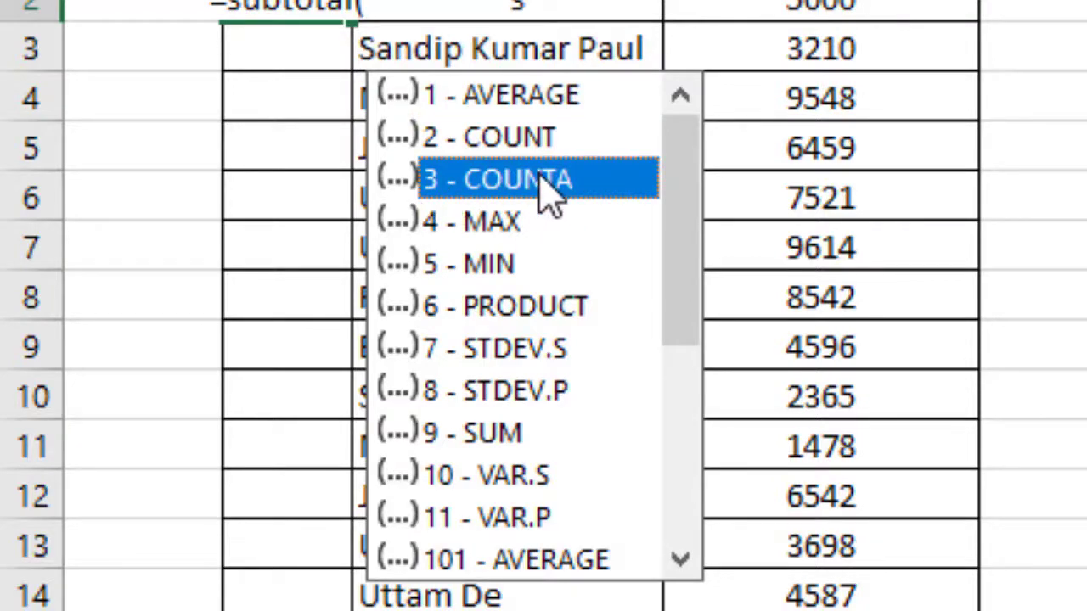
double_click(545, 182)
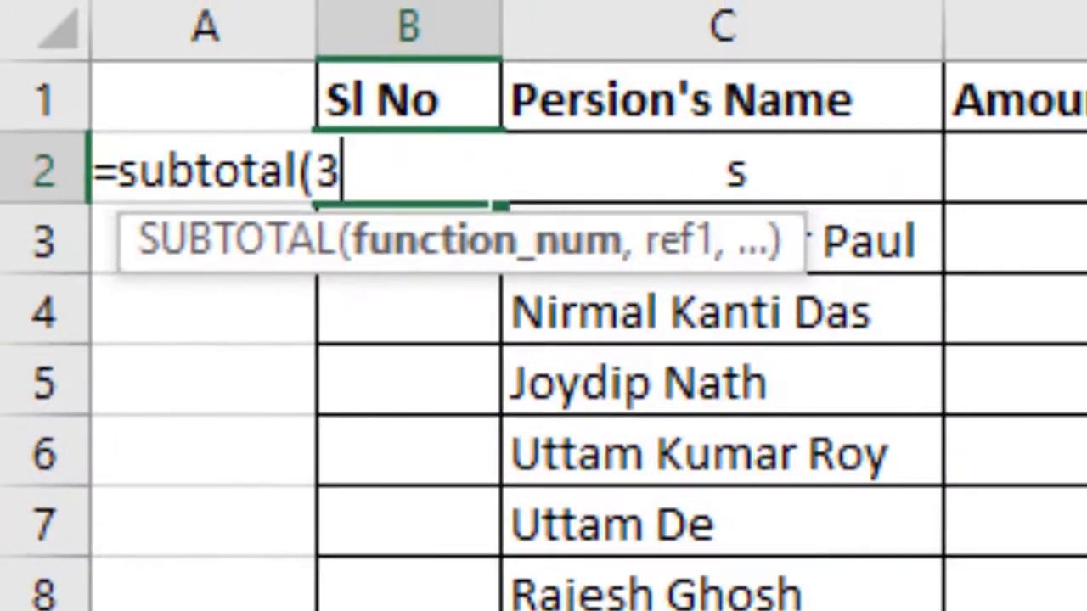
text(,)
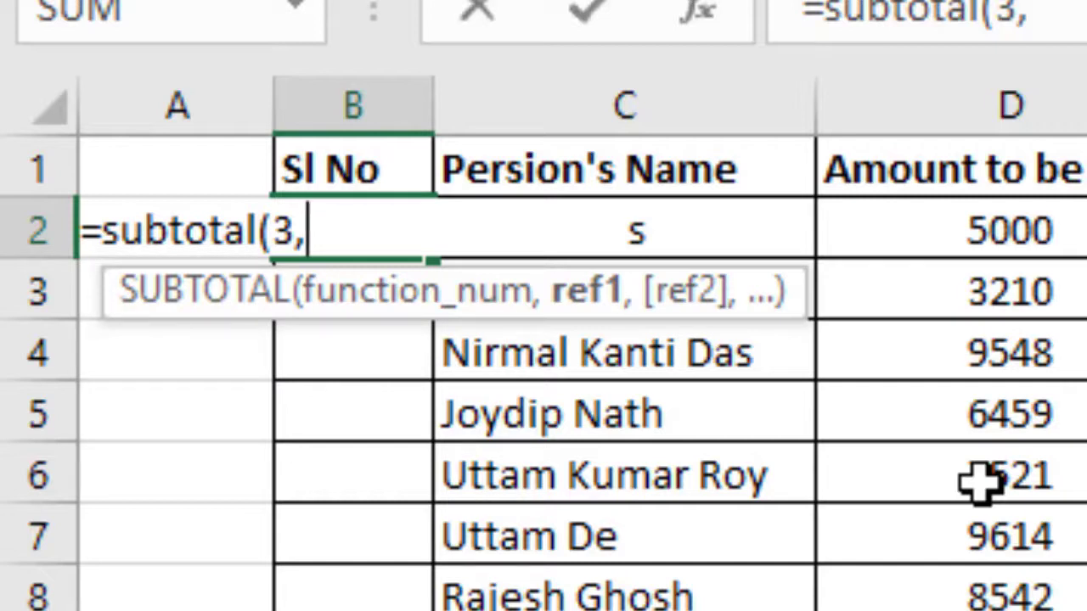
Complete the serial formula as =SUBTOTAL(3,$C$2:C2) with an anchored start reference.
text(c2)
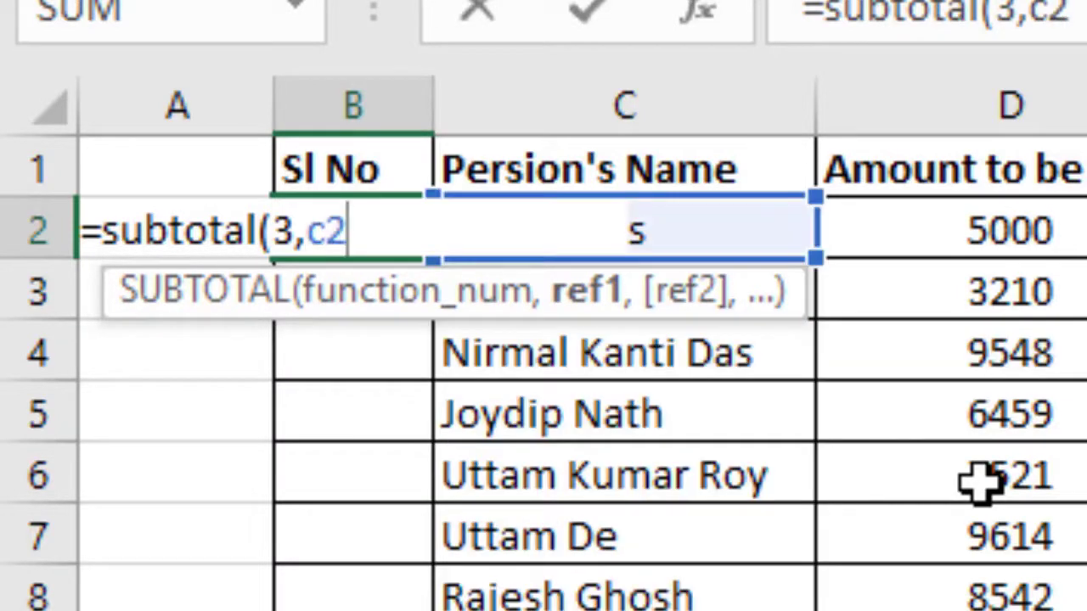
text(.c2)
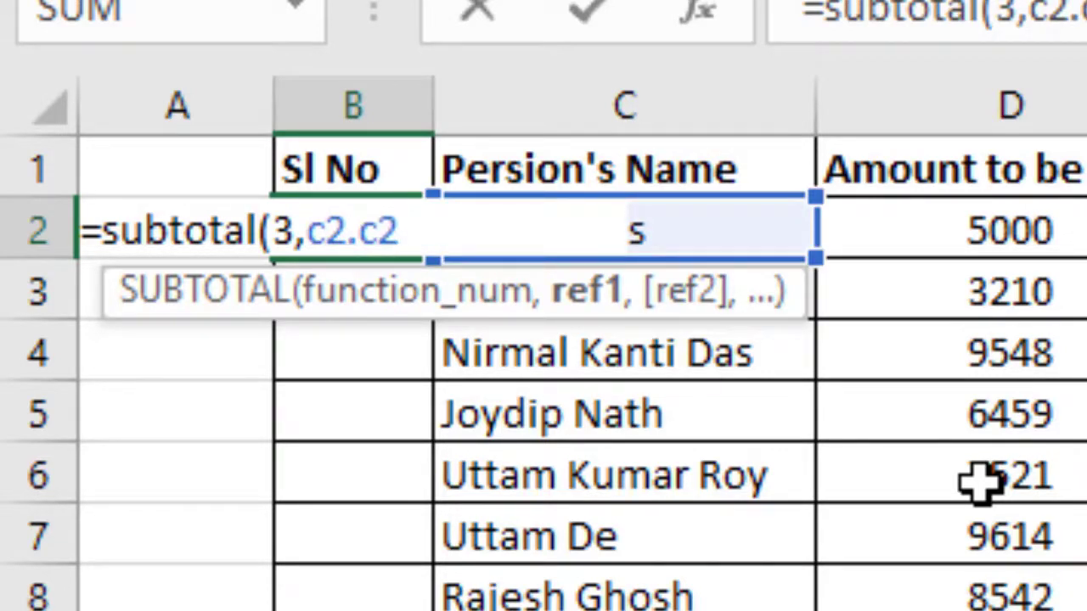
text())
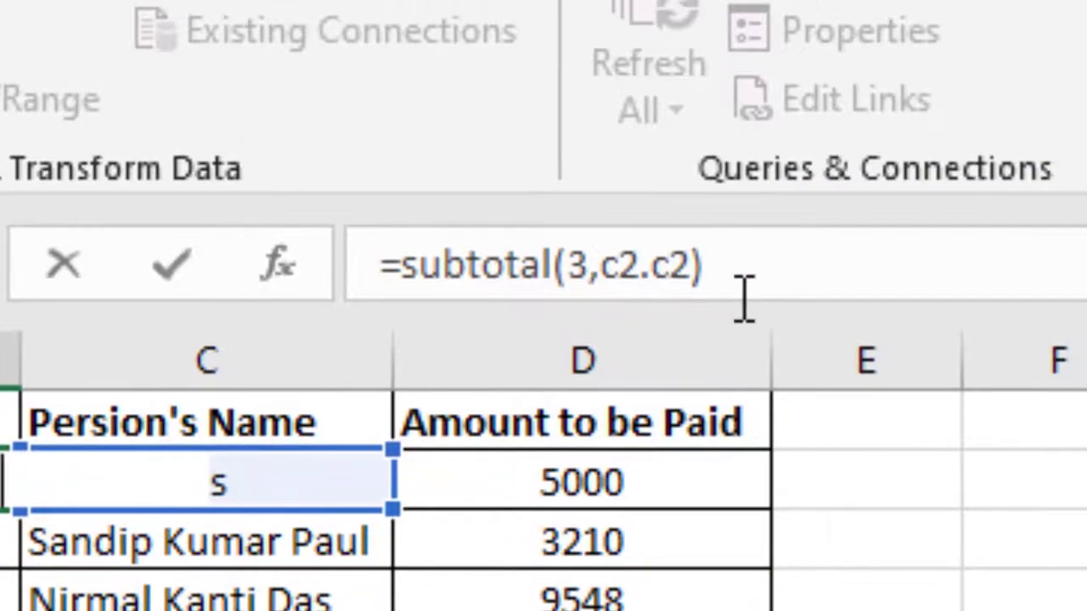
click(601, 265)
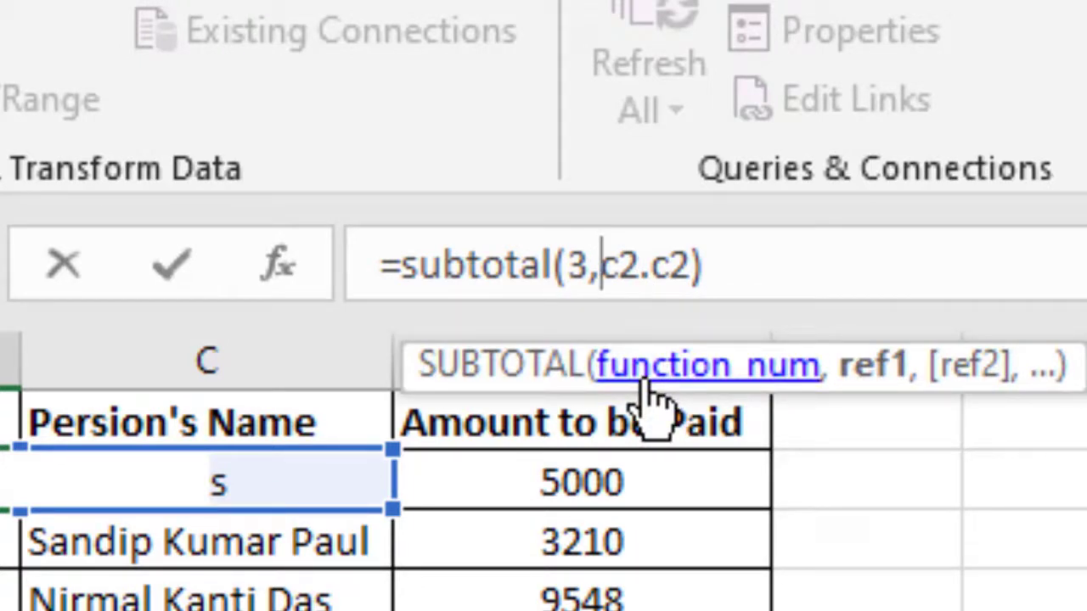
text($)
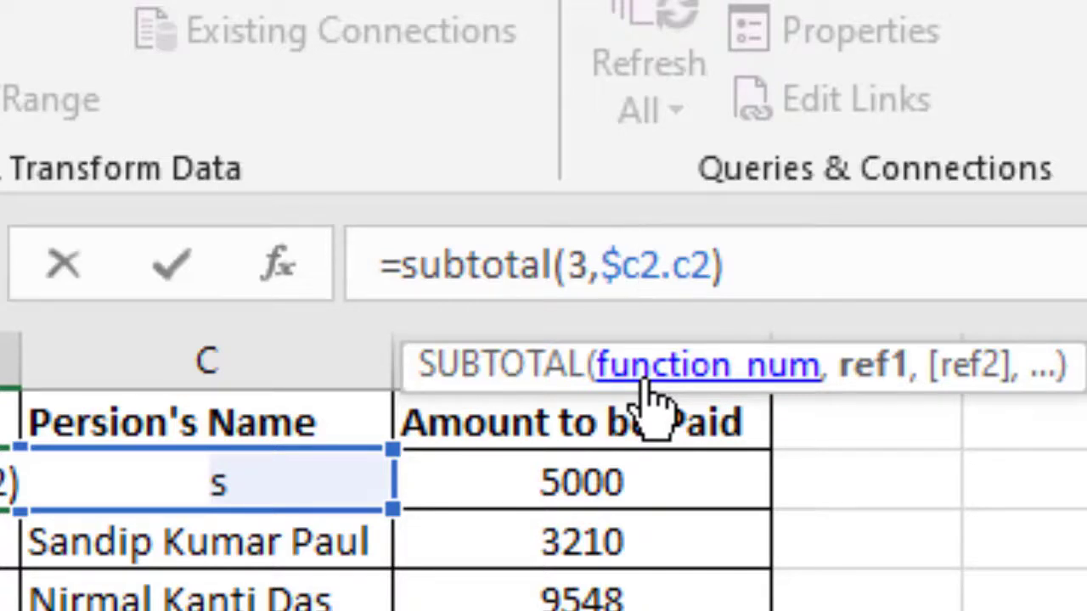
text($)
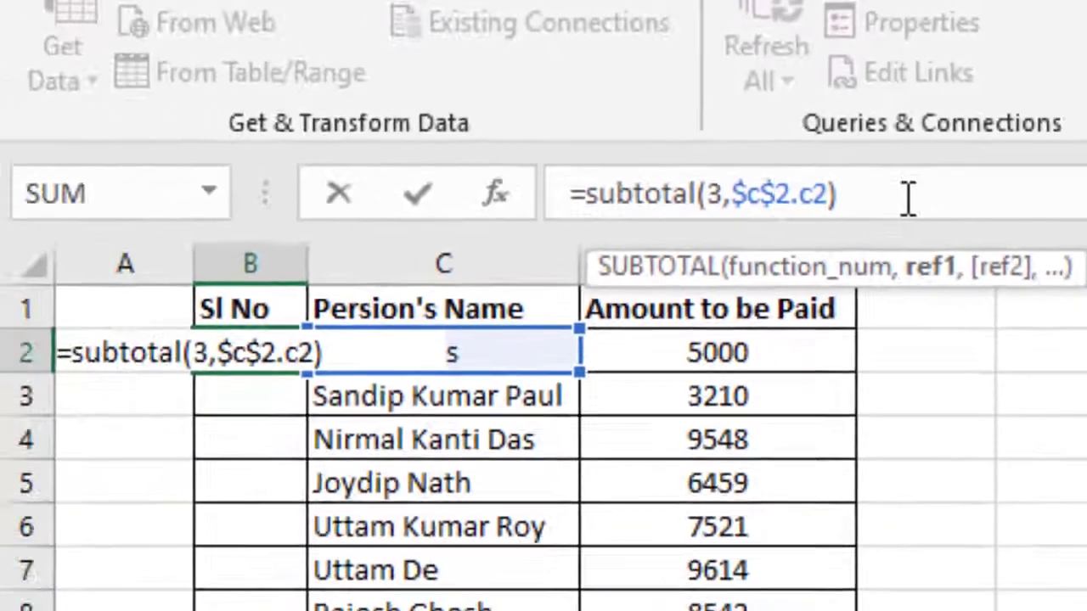
click(907, 200)
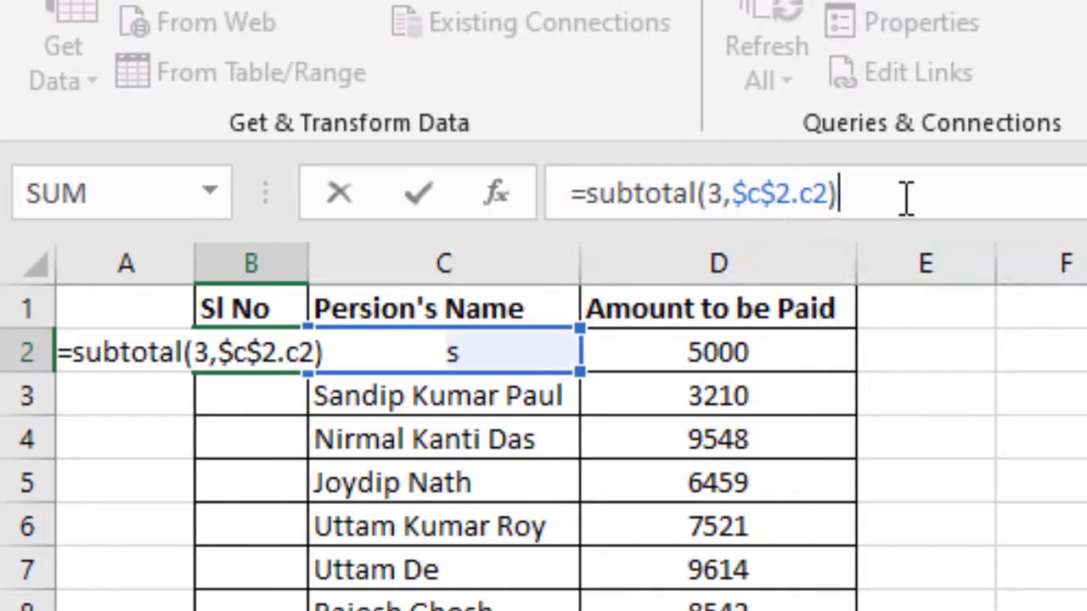
key(Return)
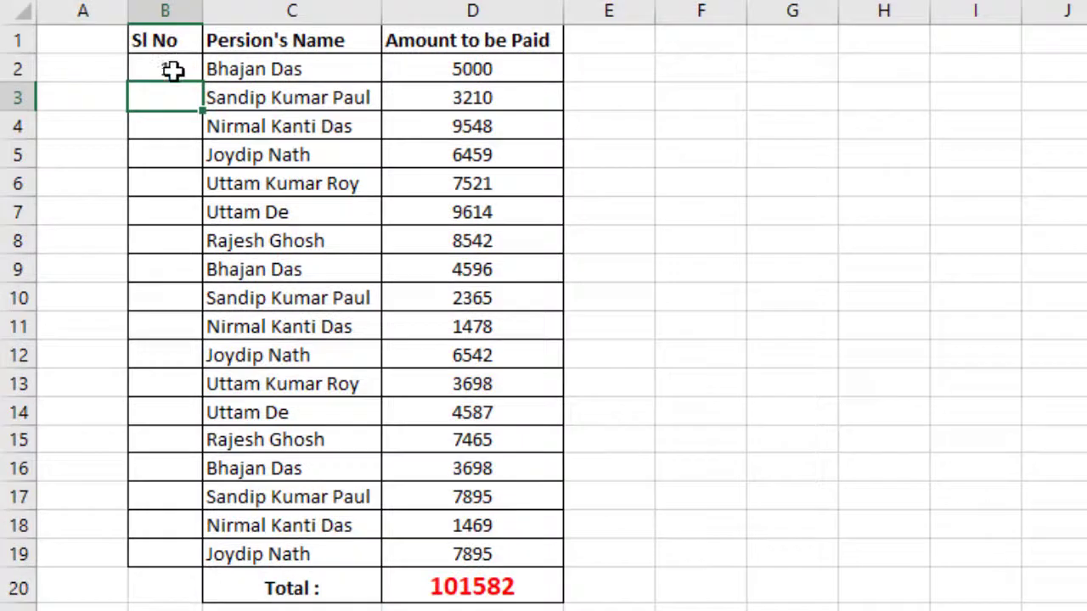
Fill the serial formula down to row 19, numbering 1–18, and re-enable header filters.
click(176, 71)
drag(200, 85, 201, 567)
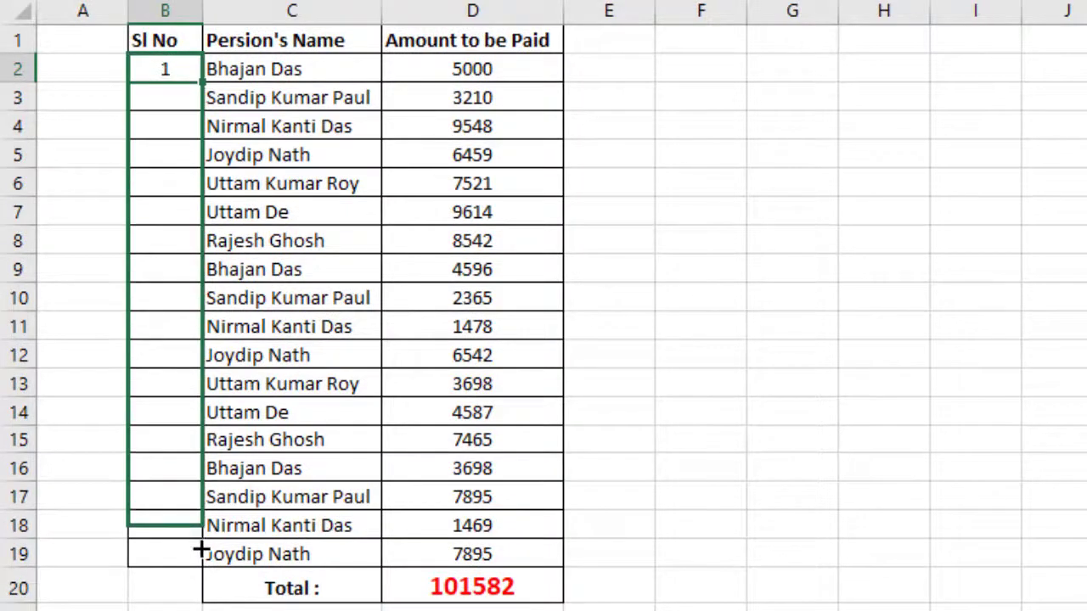
click(851, 440)
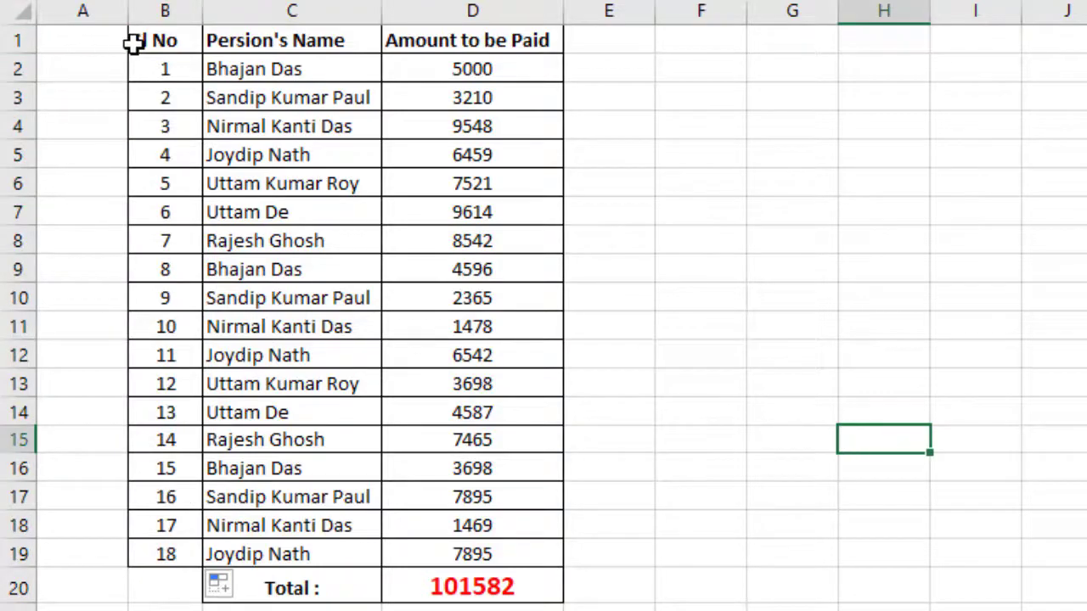
drag(136, 40, 472, 40)
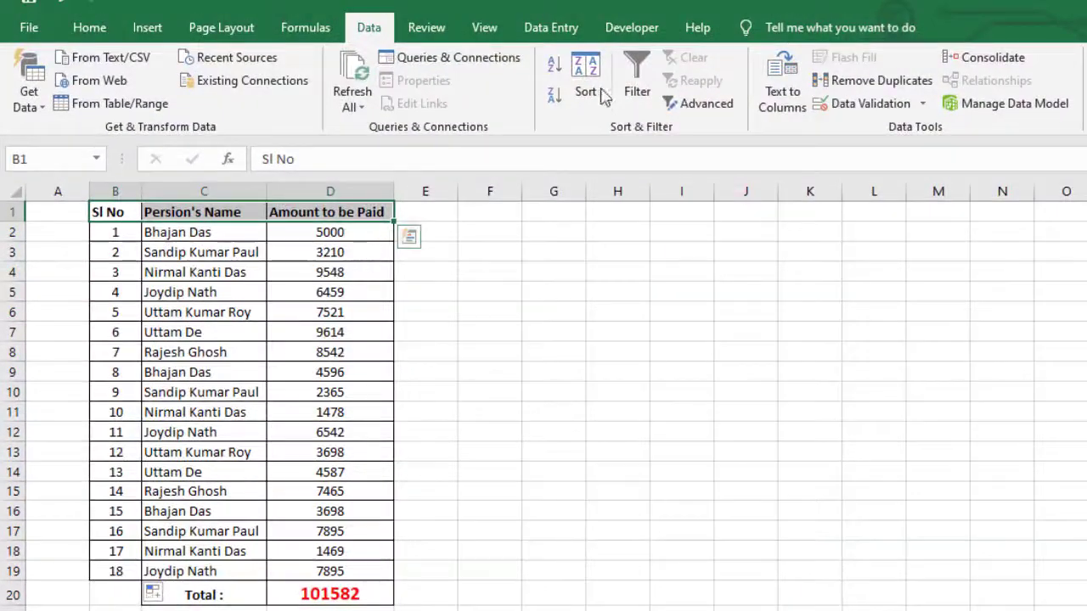
click(637, 81)
click(256, 211)
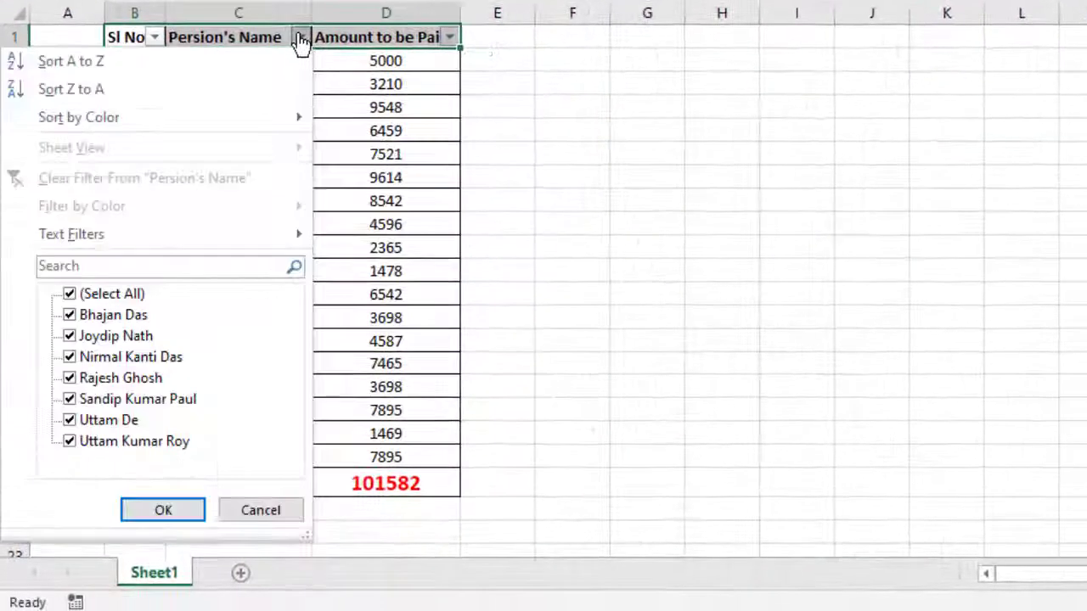
click(81, 250)
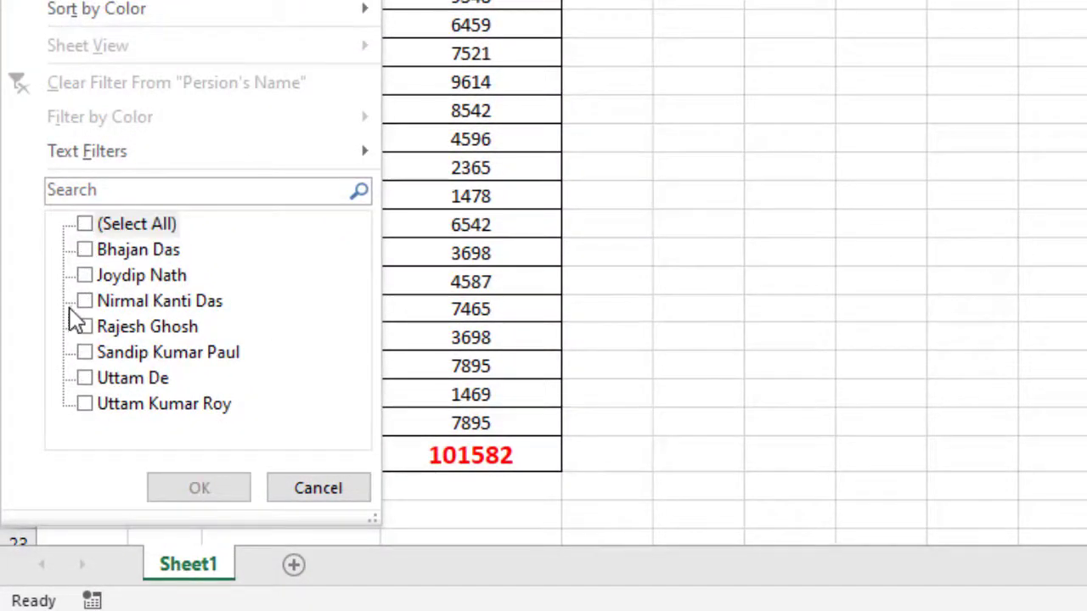
click(85, 302)
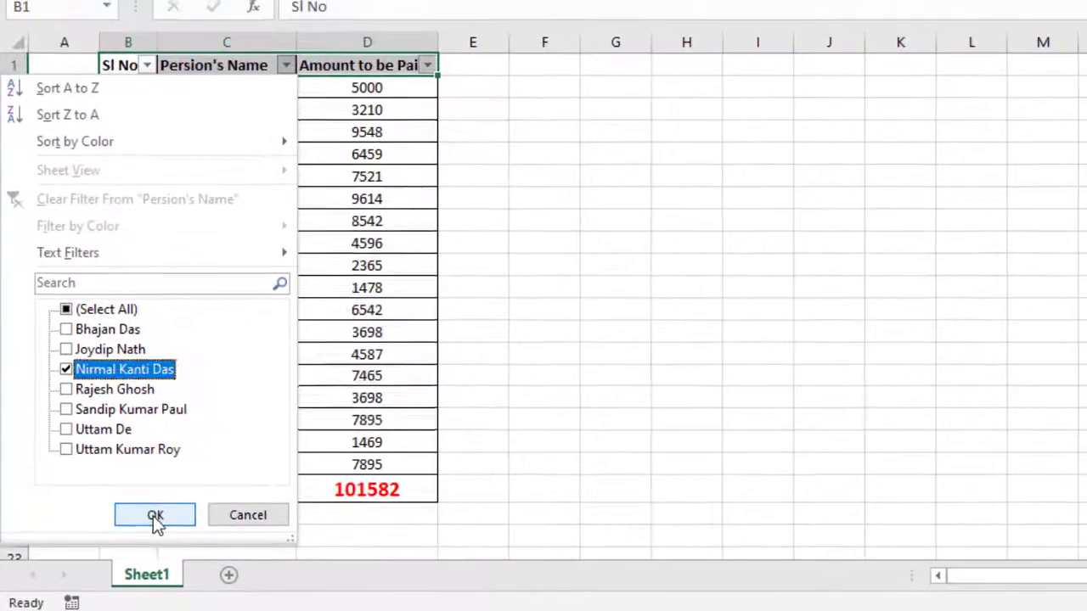
click(198, 490)
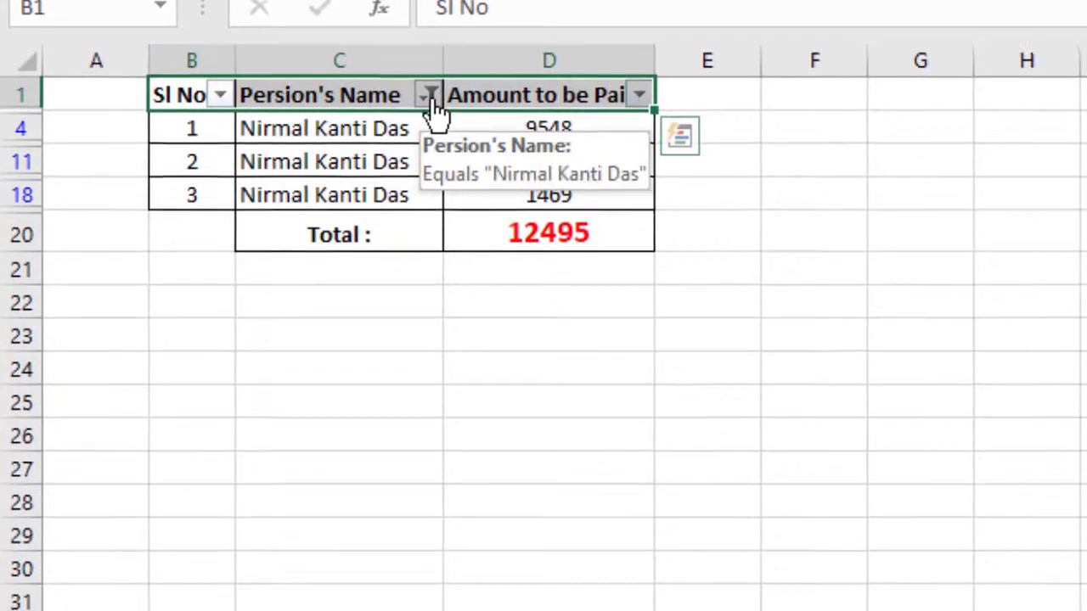
click(425, 103)
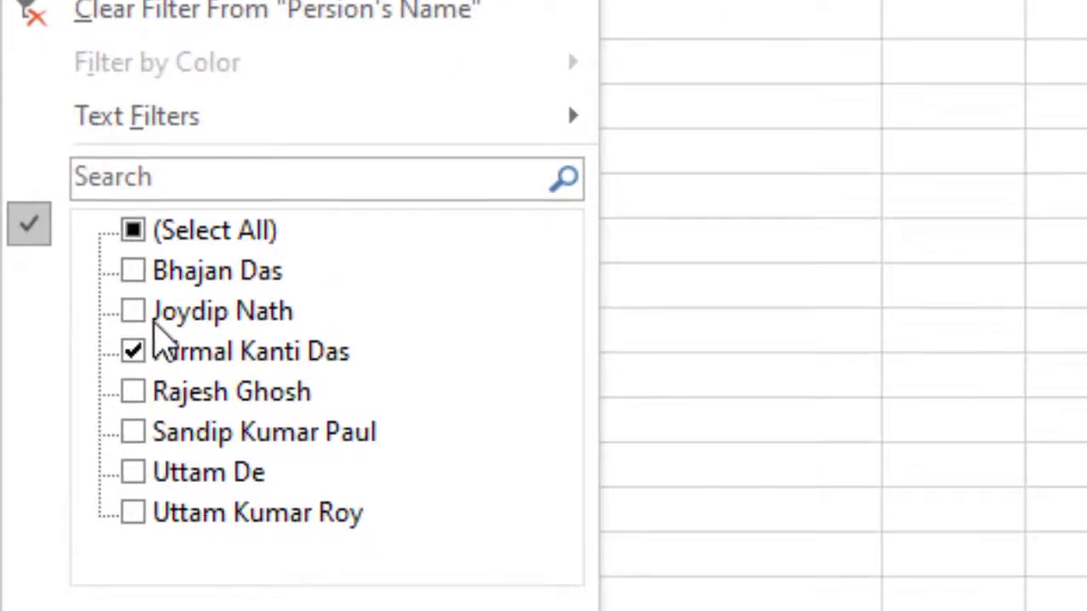
click(131, 313)
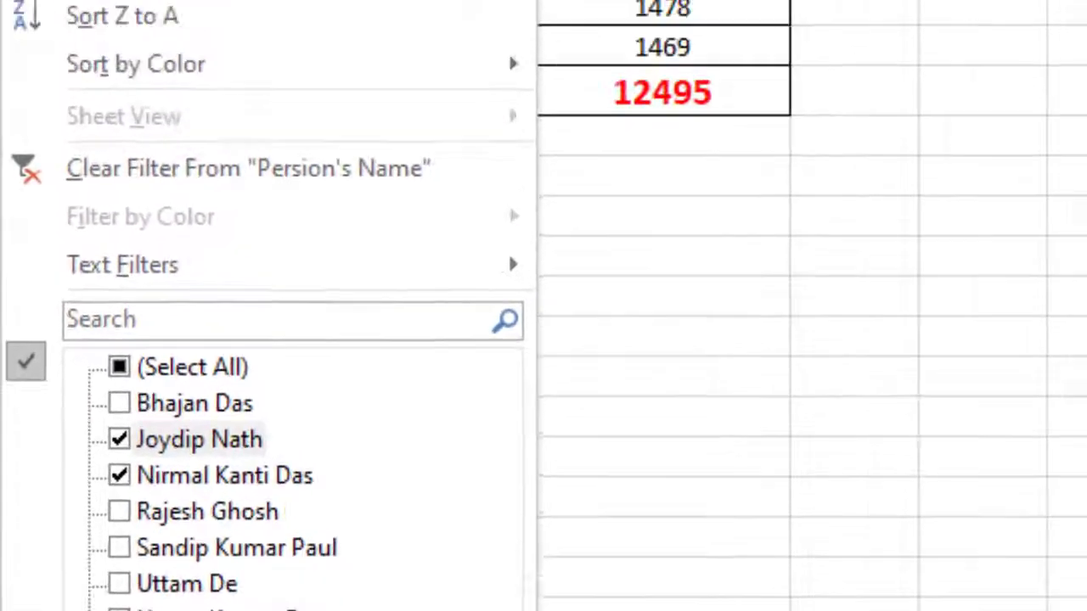
click(289, 605)
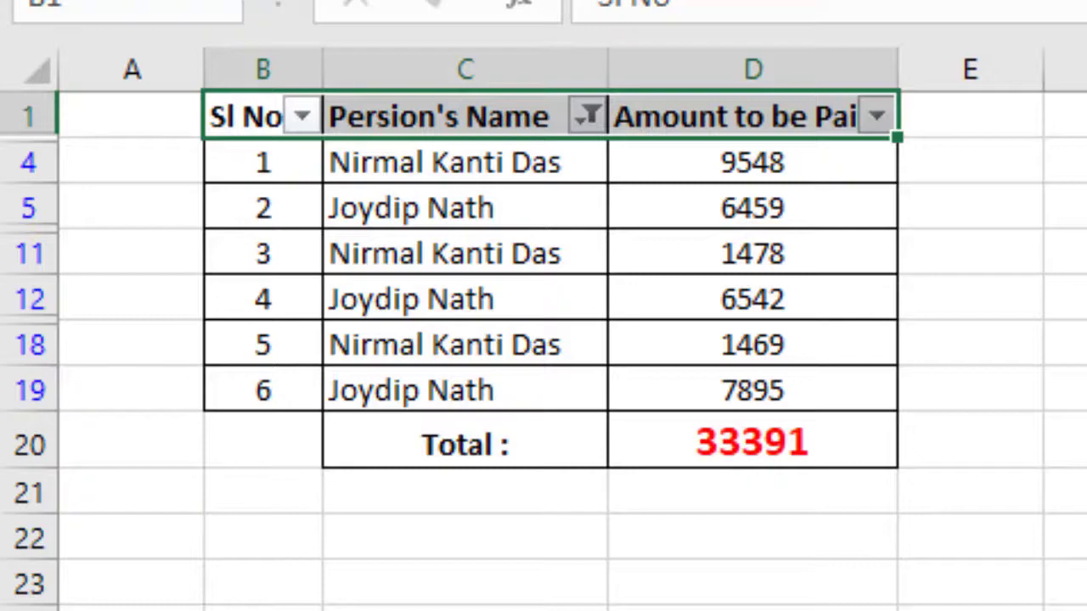
Remove the filters so all 18 payments show, and check D20's SUBTOTAL total of 101582.
key(ctrl+shift+l)
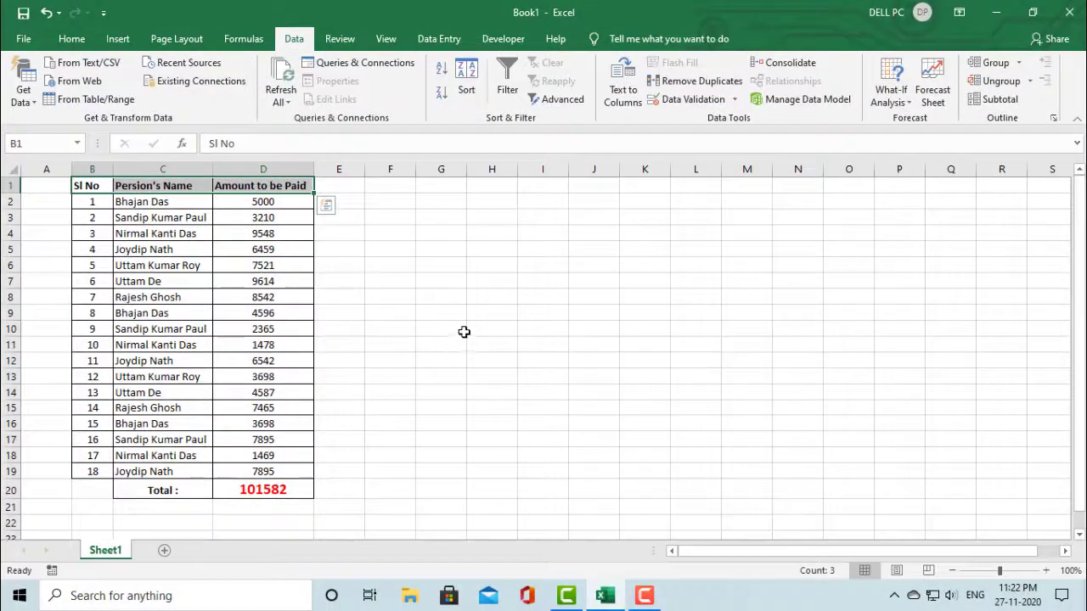
click(464, 332)
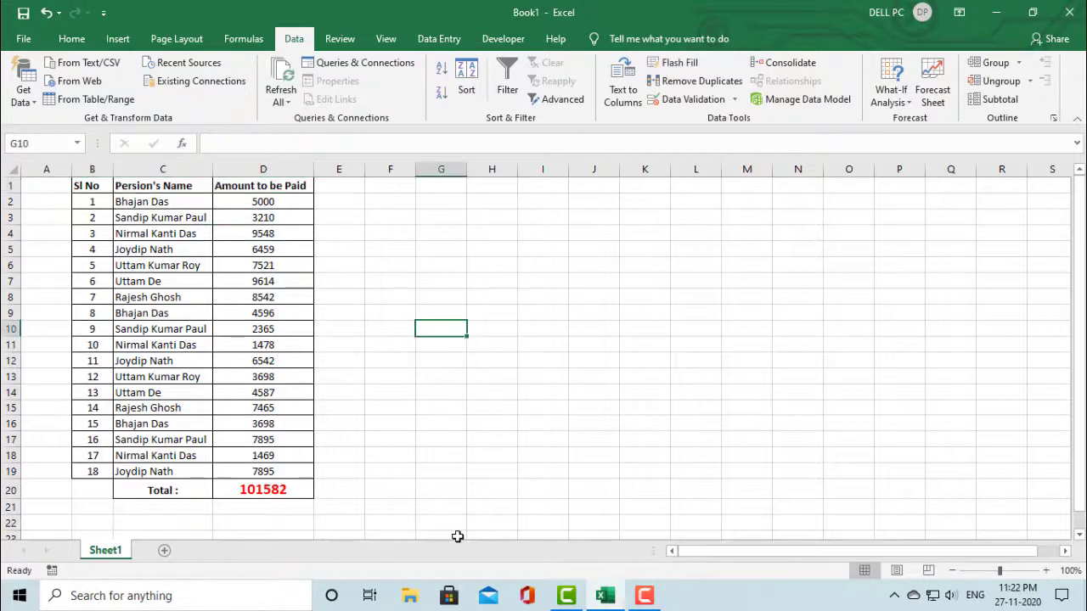
click(253, 492)
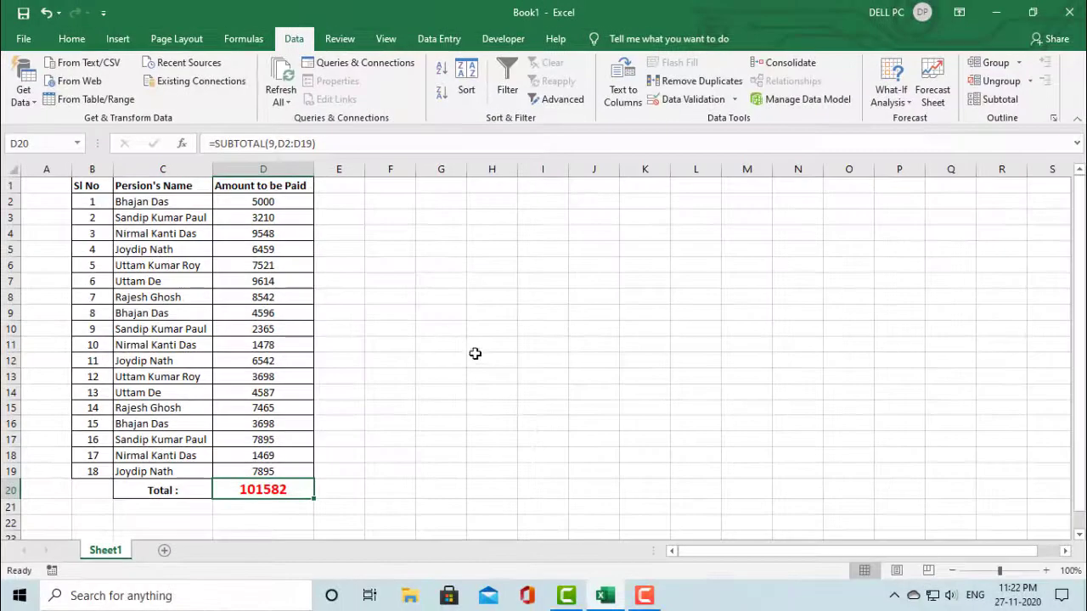
Copy the whole payment table B1:D20, with F1 as its destination.
key(ctrl+c)
click(475, 356)
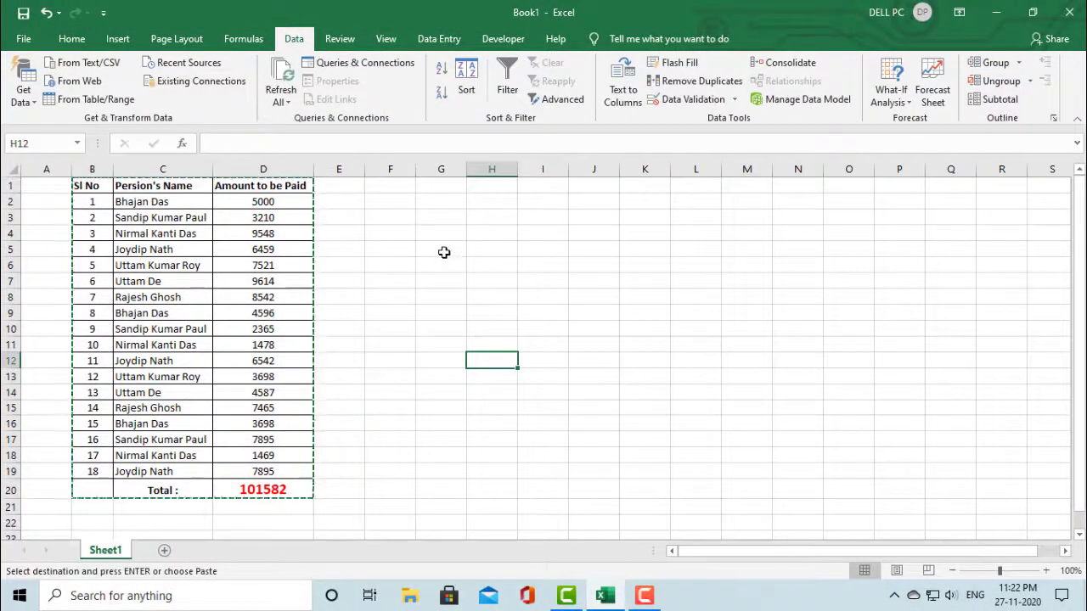
double_click(444, 248)
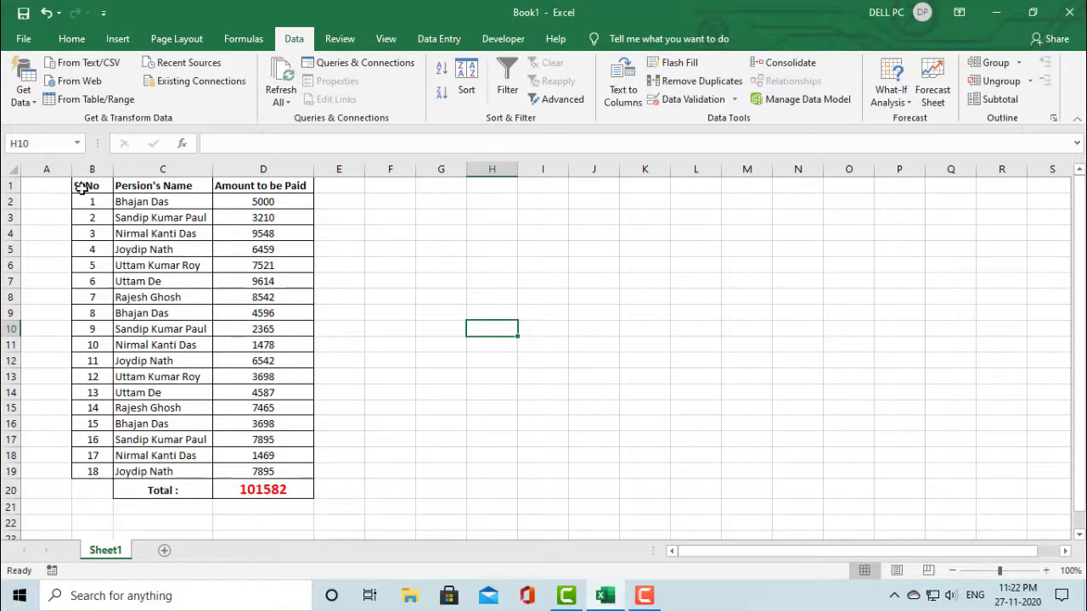
drag(81, 185, 273, 494)
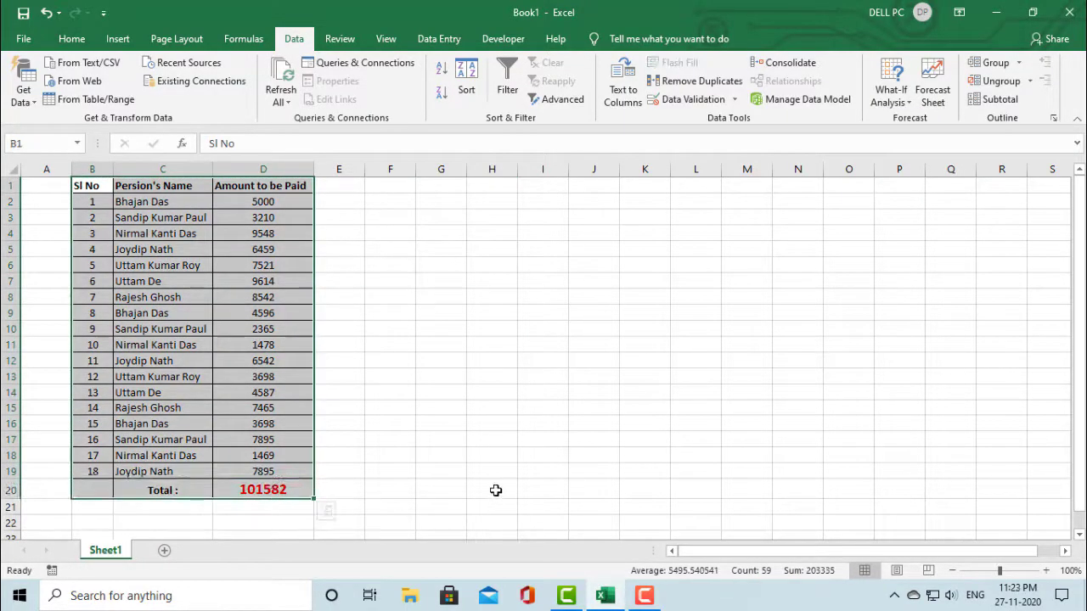
key(ctrl+c)
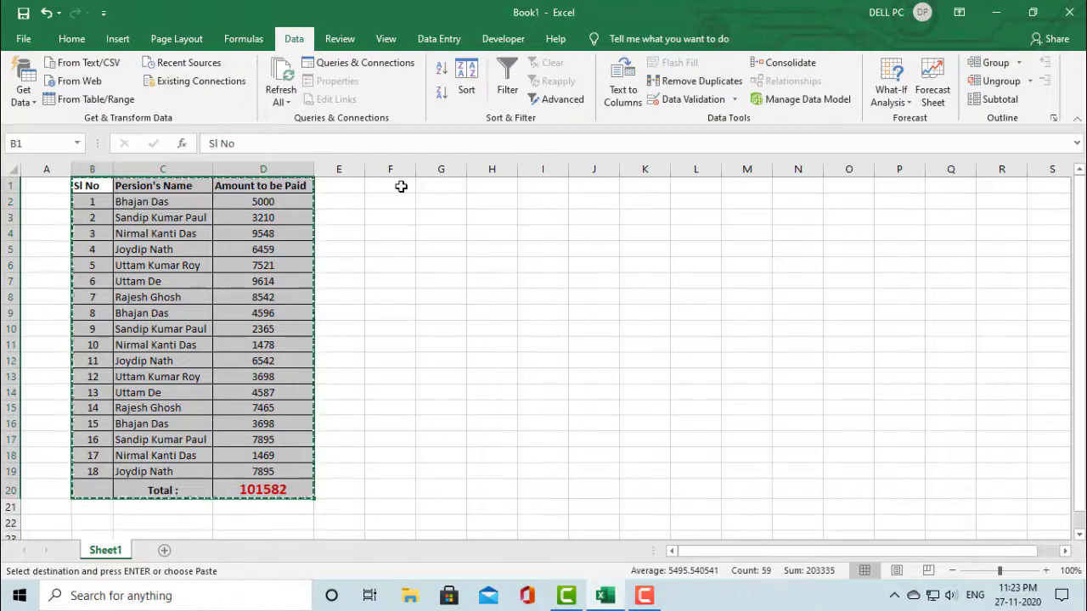
click(403, 188)
key(ctrl+v)
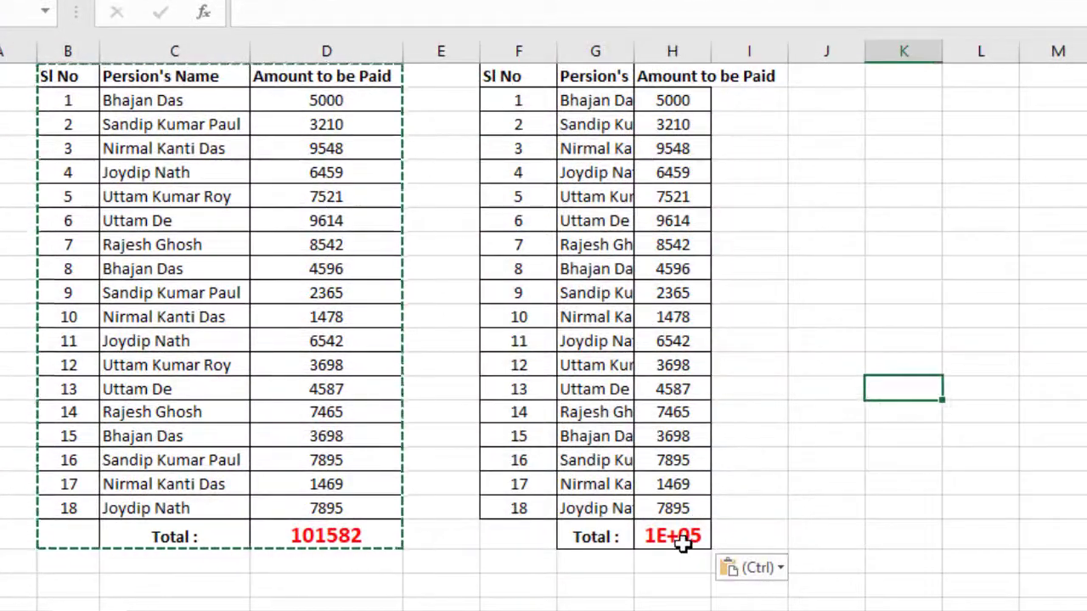
click(688, 538)
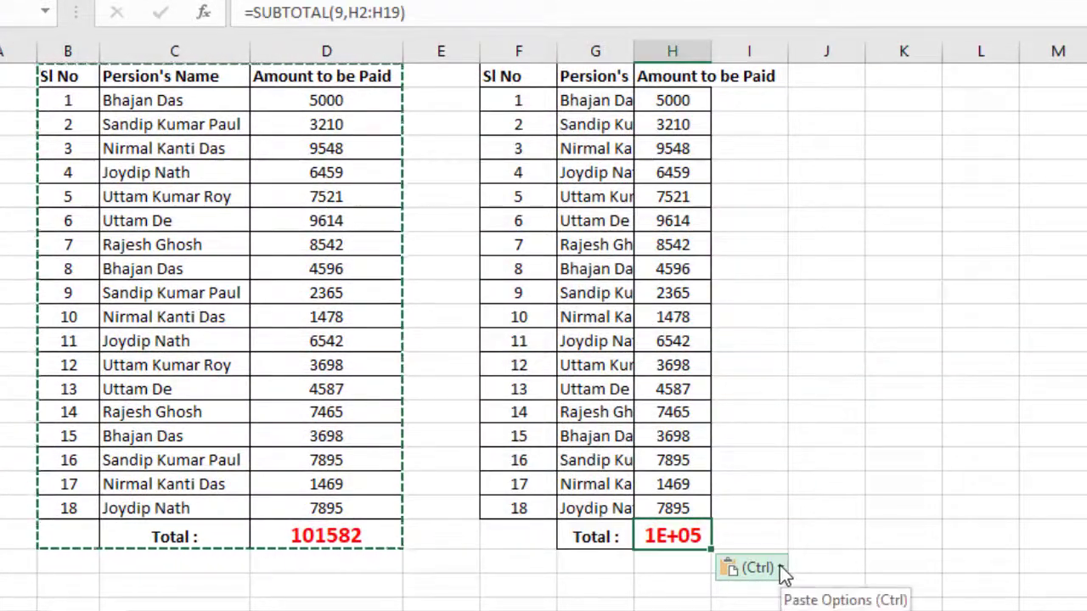
key(Delete)
drag(716, 50, 770, 51)
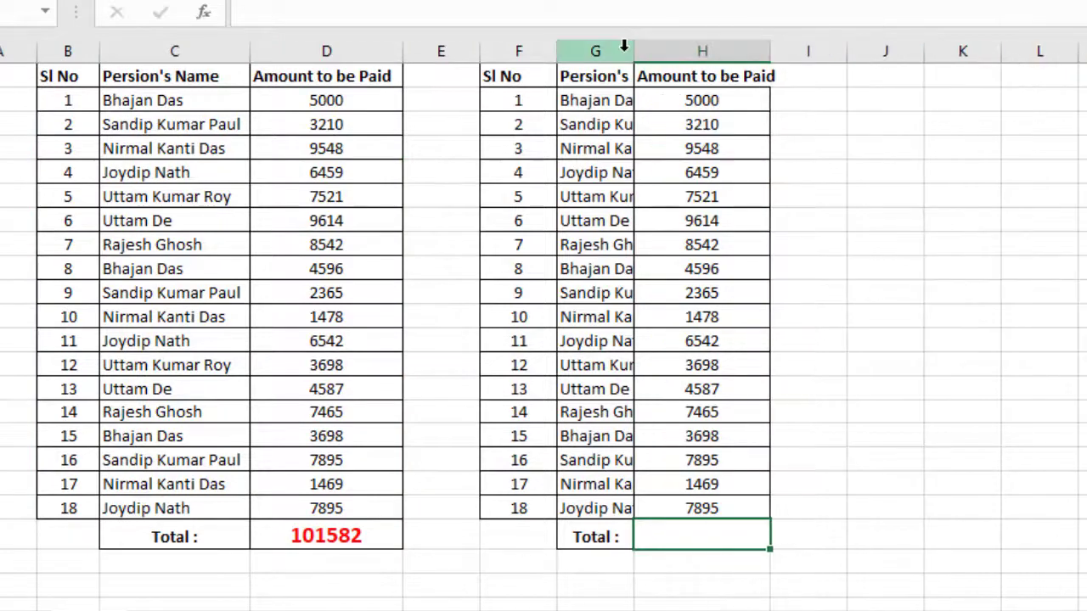
drag(633, 51, 710, 54)
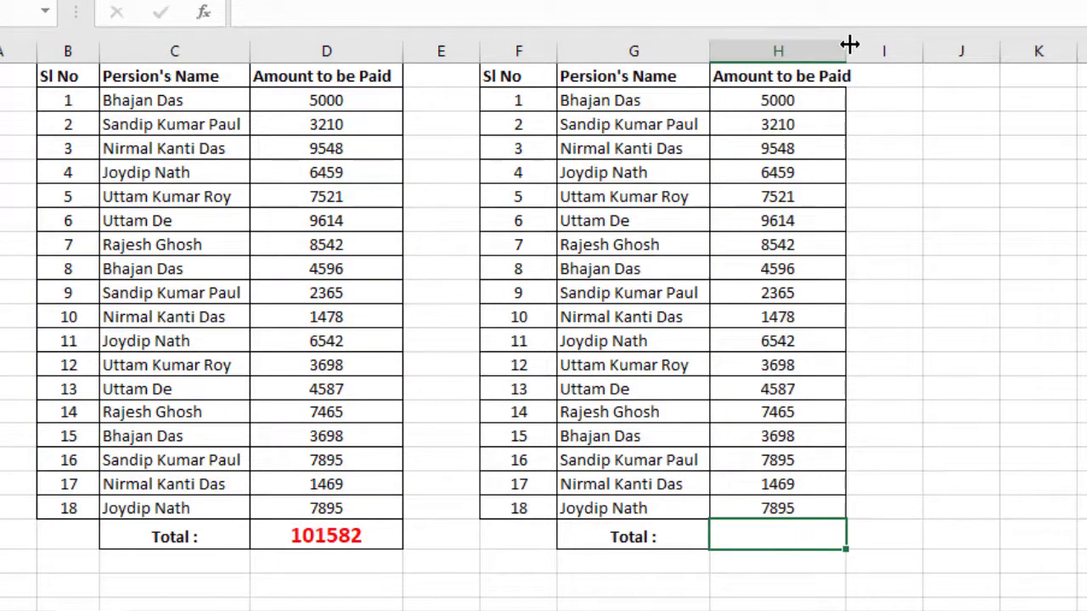
drag(845, 44, 875, 46)
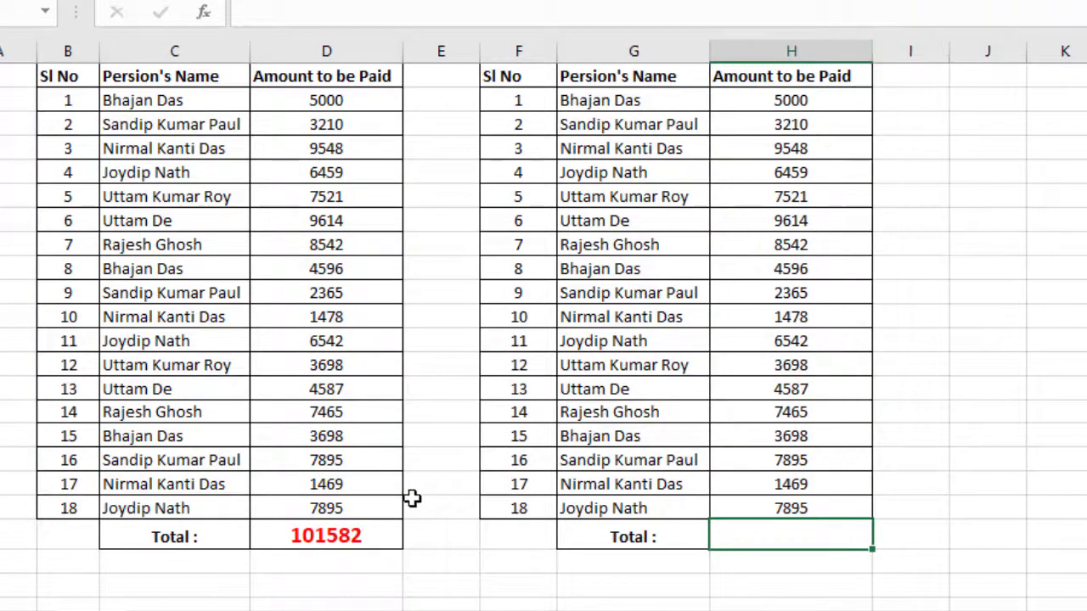
click(302, 544)
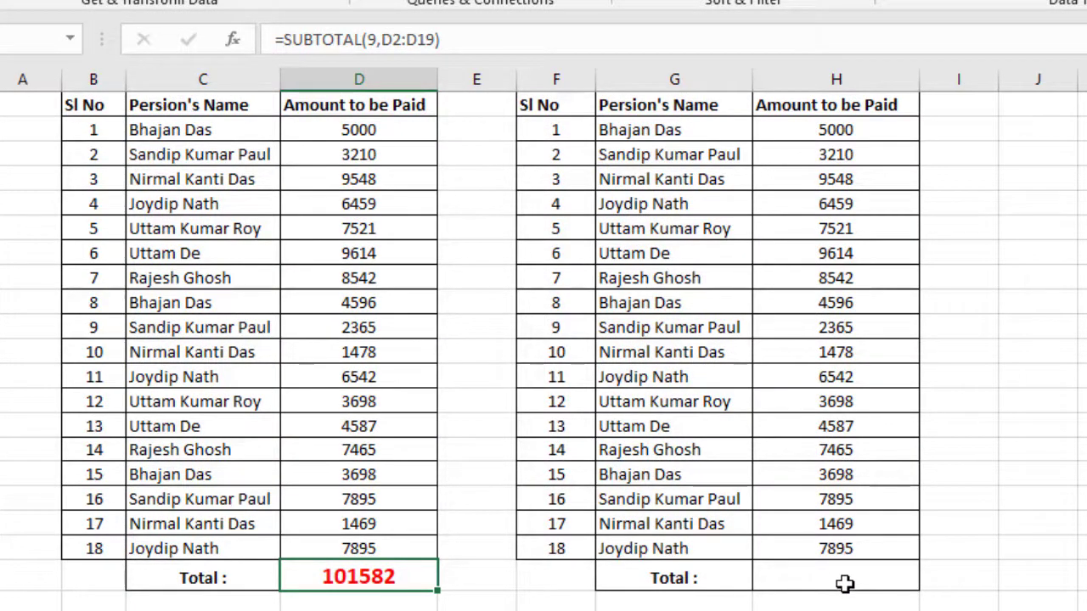
Enter =subtotal(109,H2:H19) in H20 to total the copied Amount to be Paid column.
click(845, 583)
text(=s)
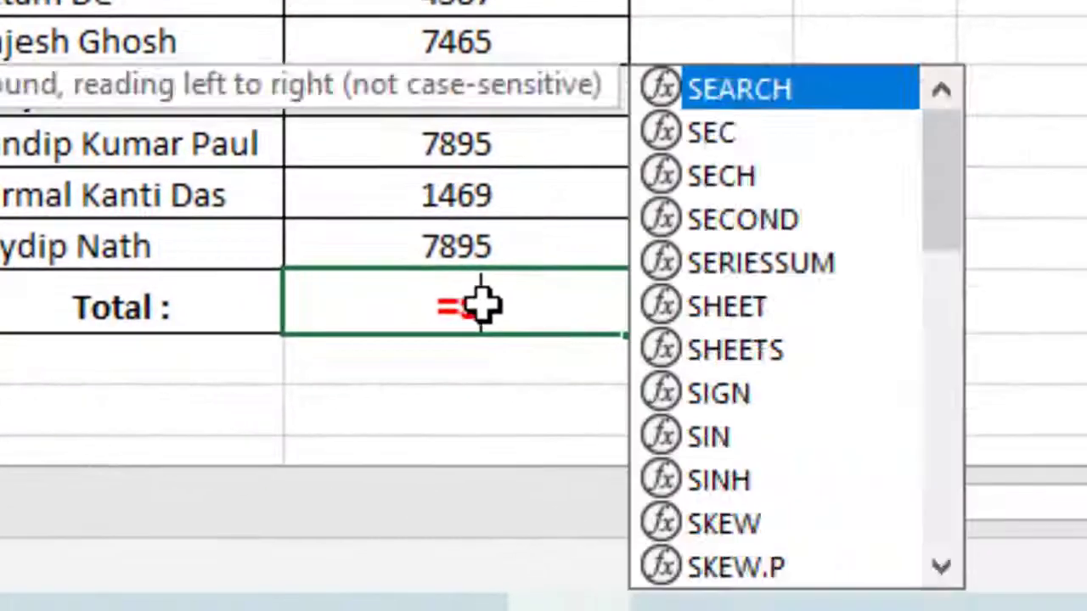
text(ubtota)
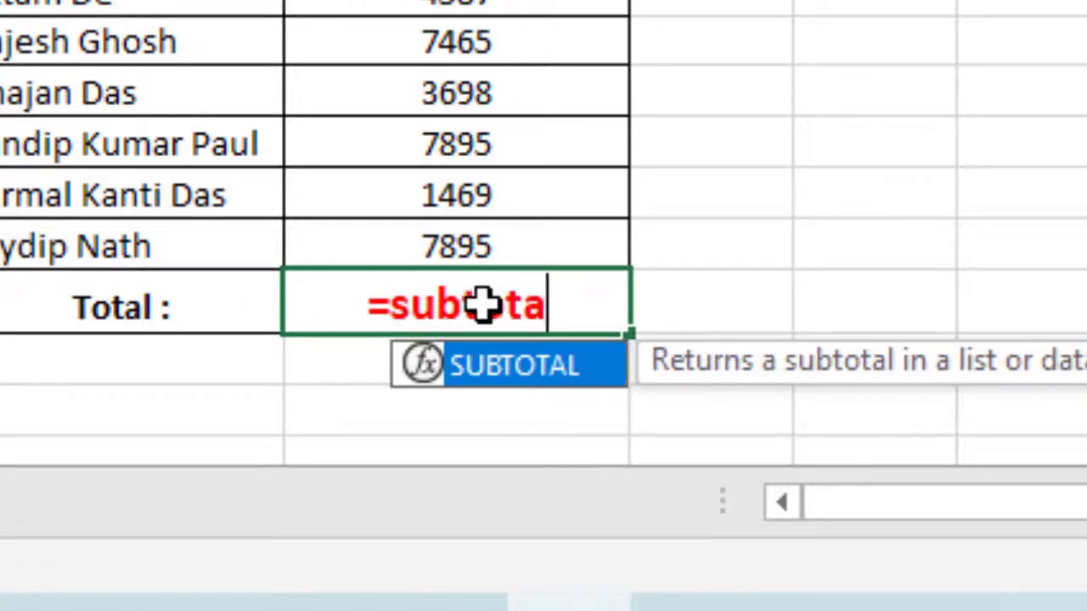
text(l)
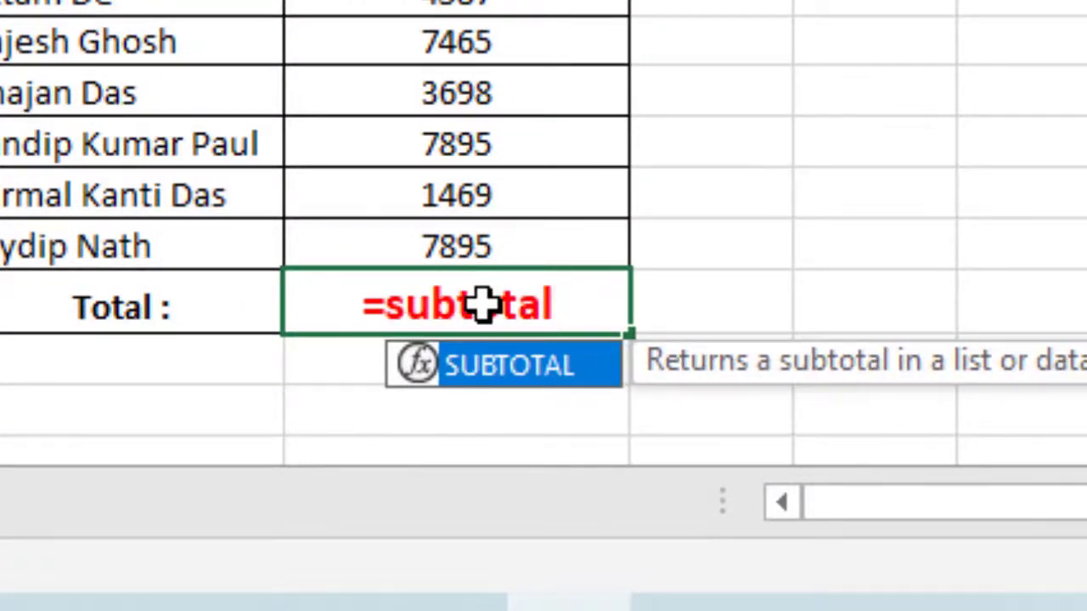
text(()
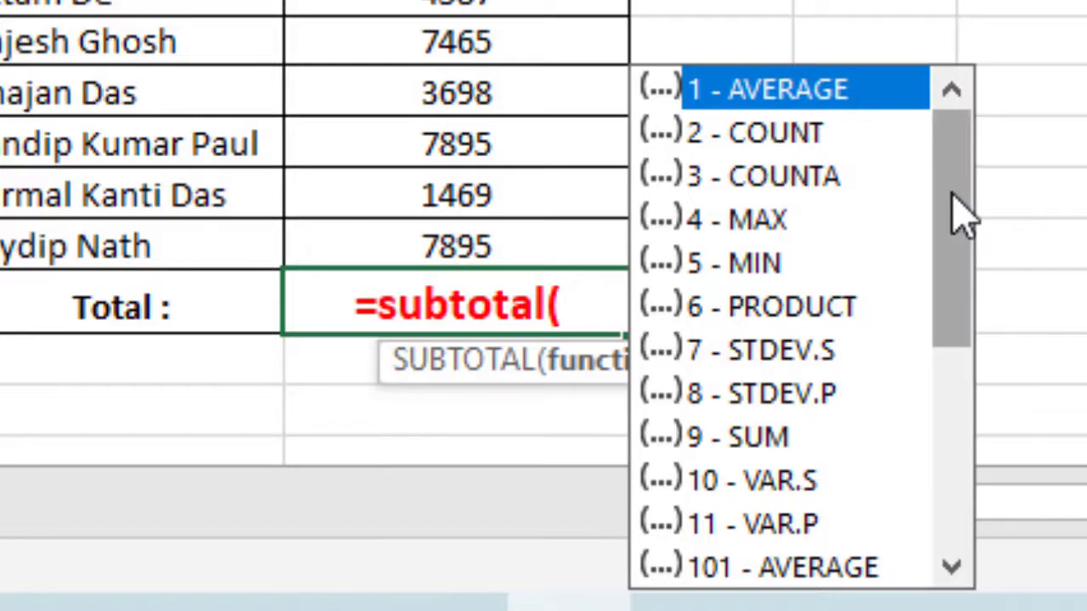
drag(960, 213, 951, 400)
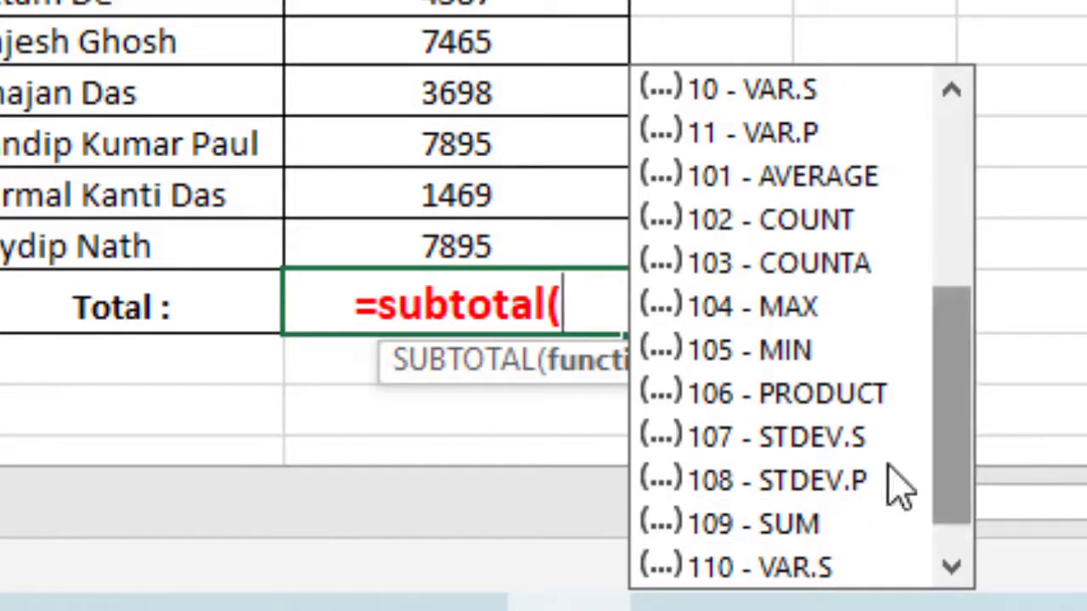
double_click(745, 520)
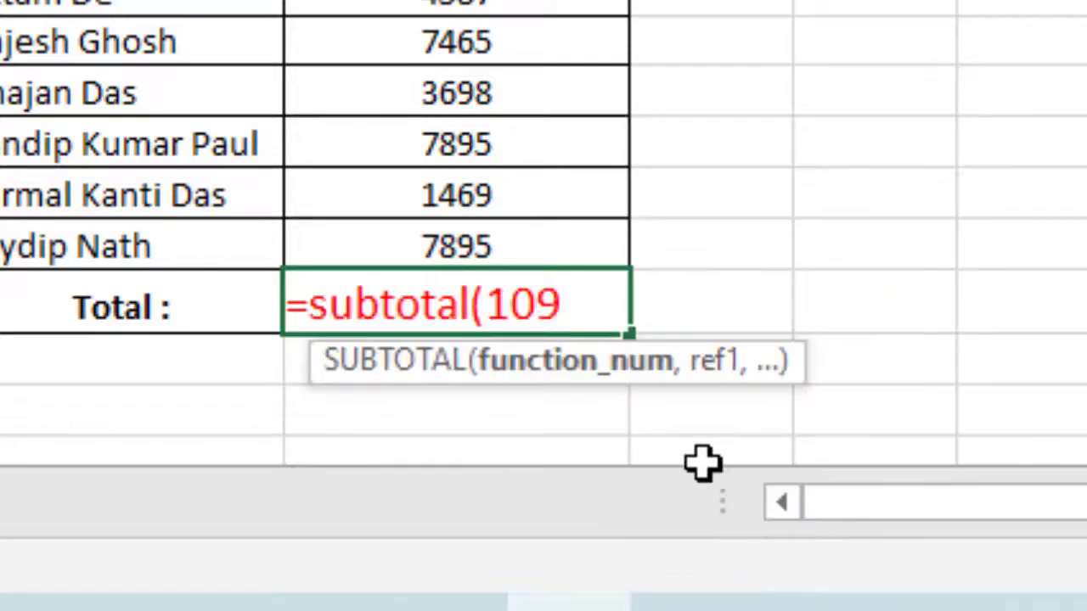
text(,)
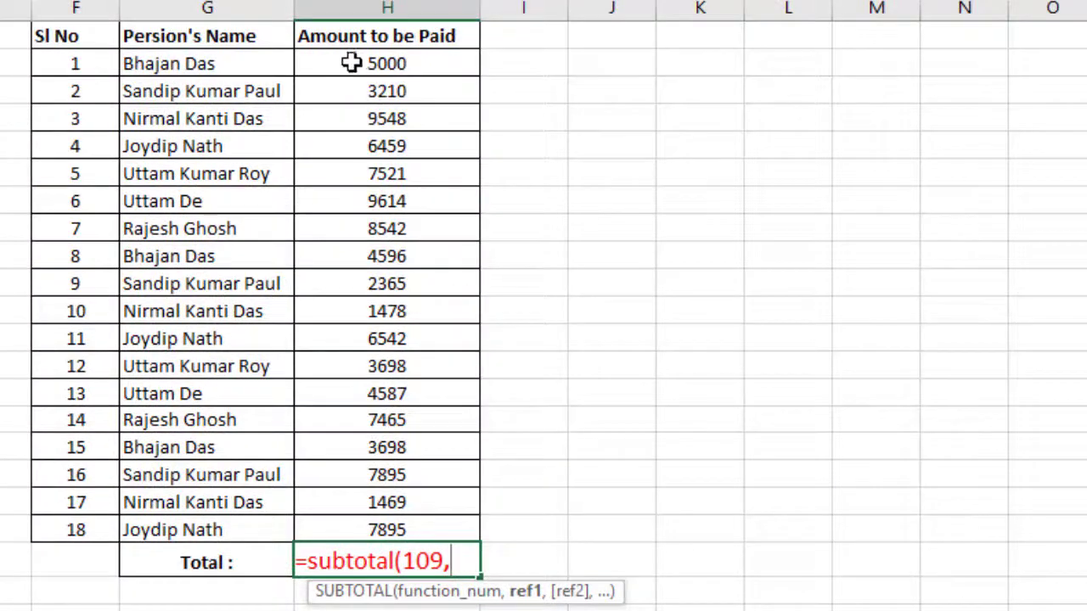
drag(351, 62, 385, 518)
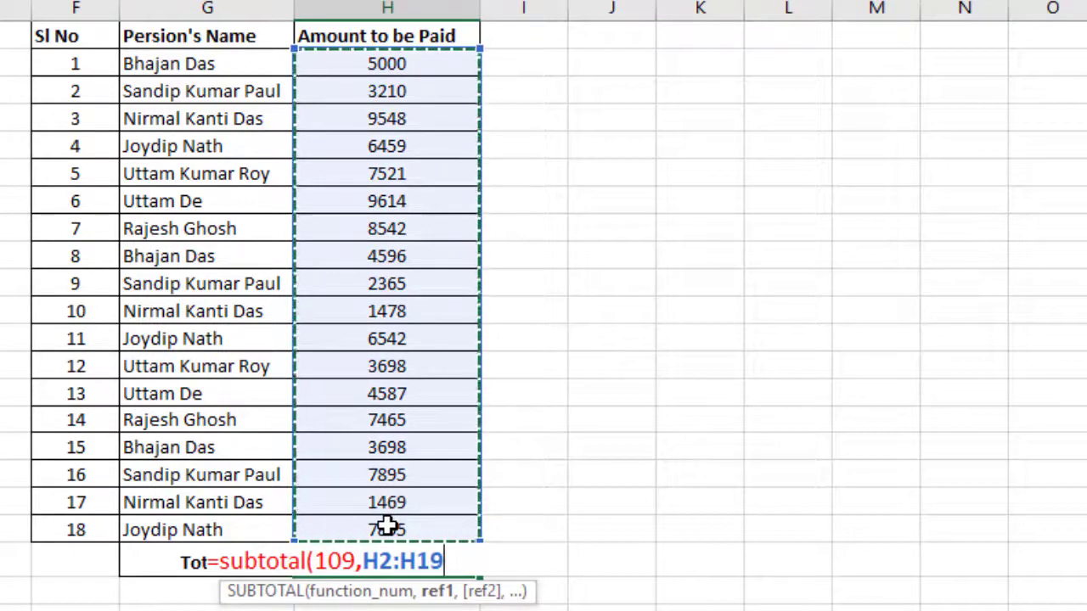
text())
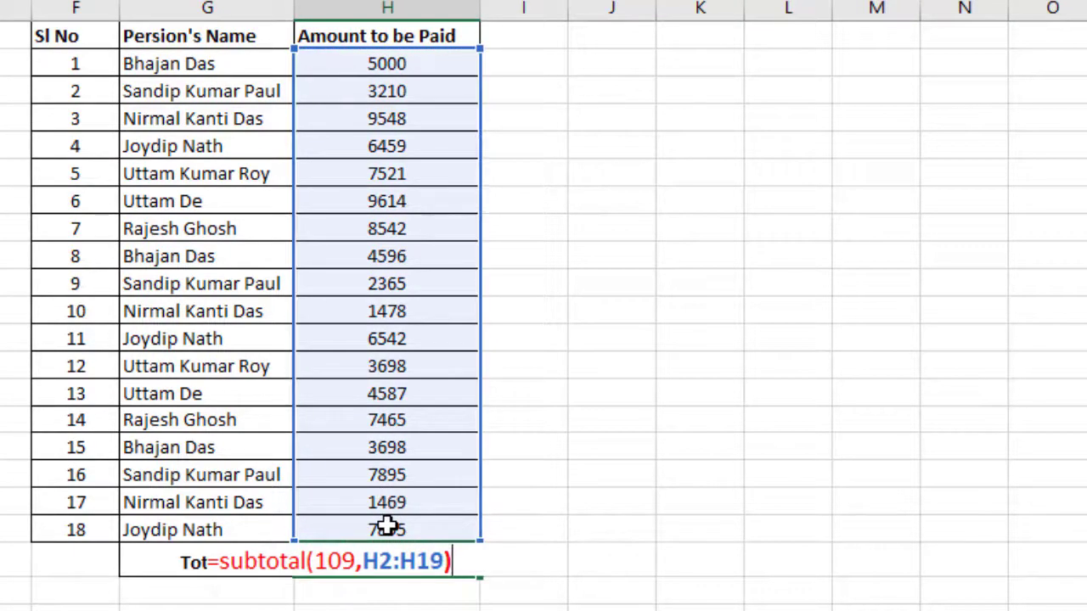
key(Return)
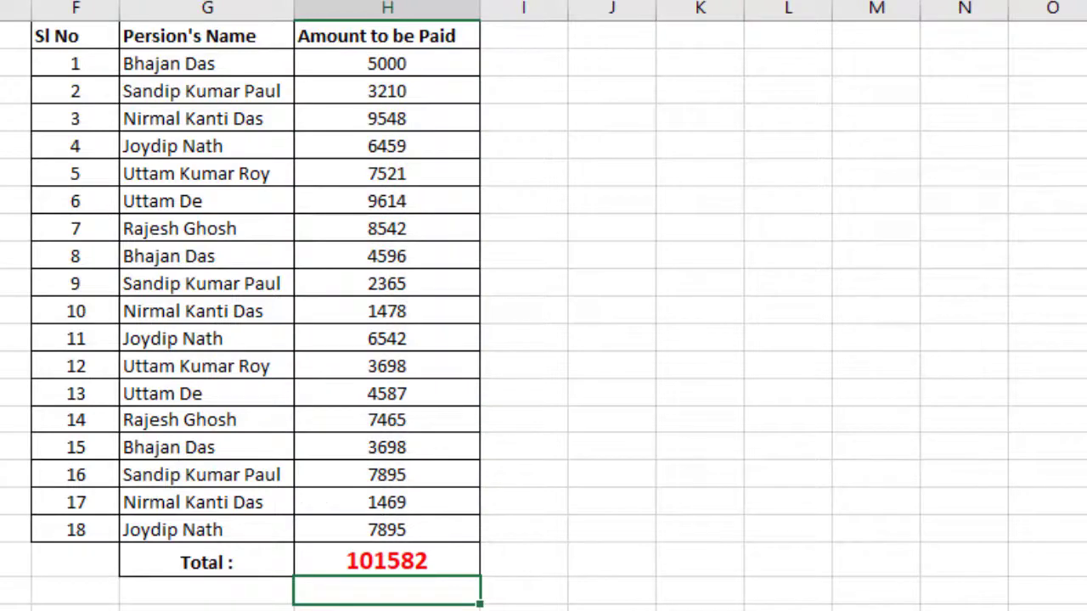
Compare the copy's H20 total of 101582 with the first table's total.
scroll(849, 563, left, 2)
scroll(849, 563, left, 4)
click(845, 565)
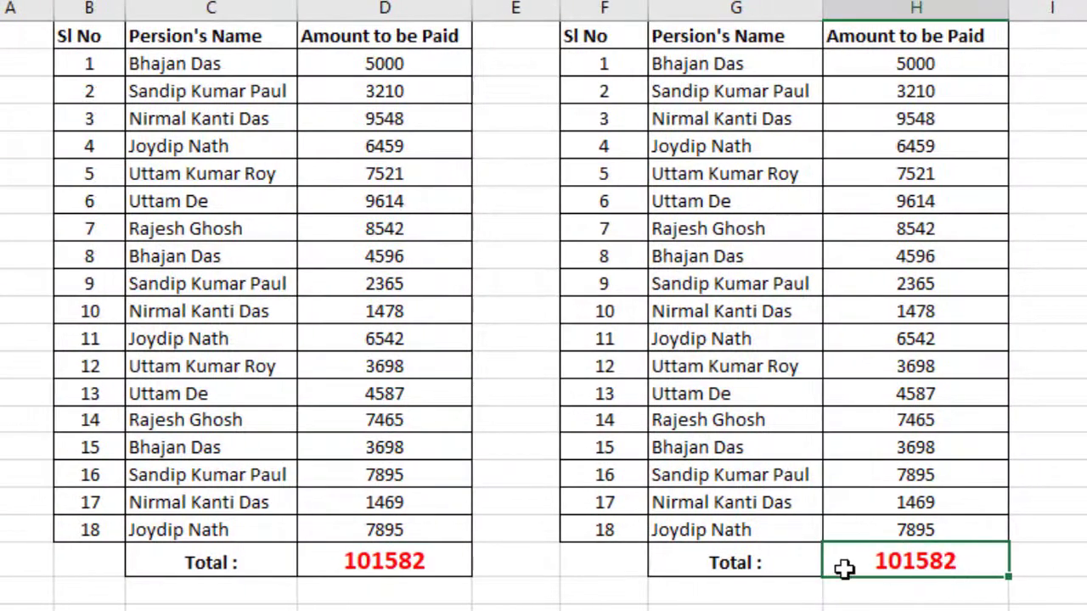
click(413, 563)
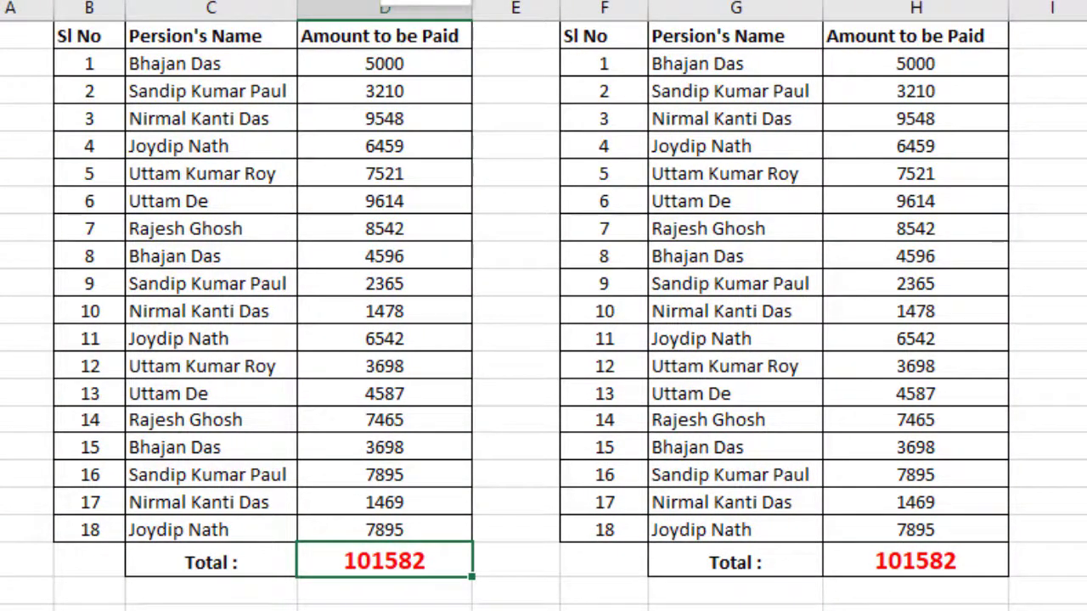
Select the entire row 8, which holds the same payee's entry in both tables.
click(790, 607)
click(884, 556)
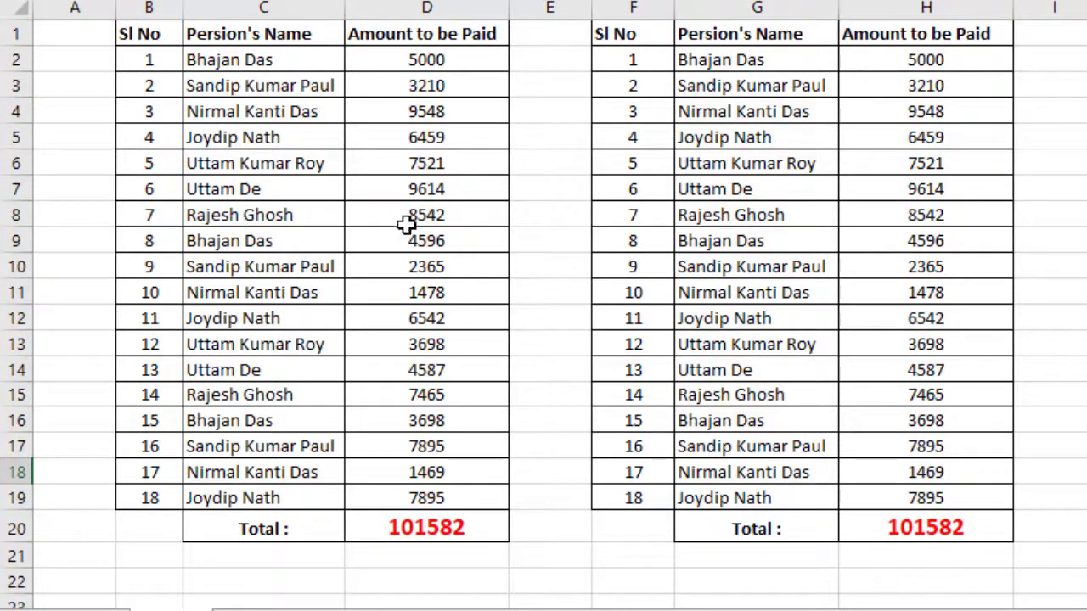
click(445, 219)
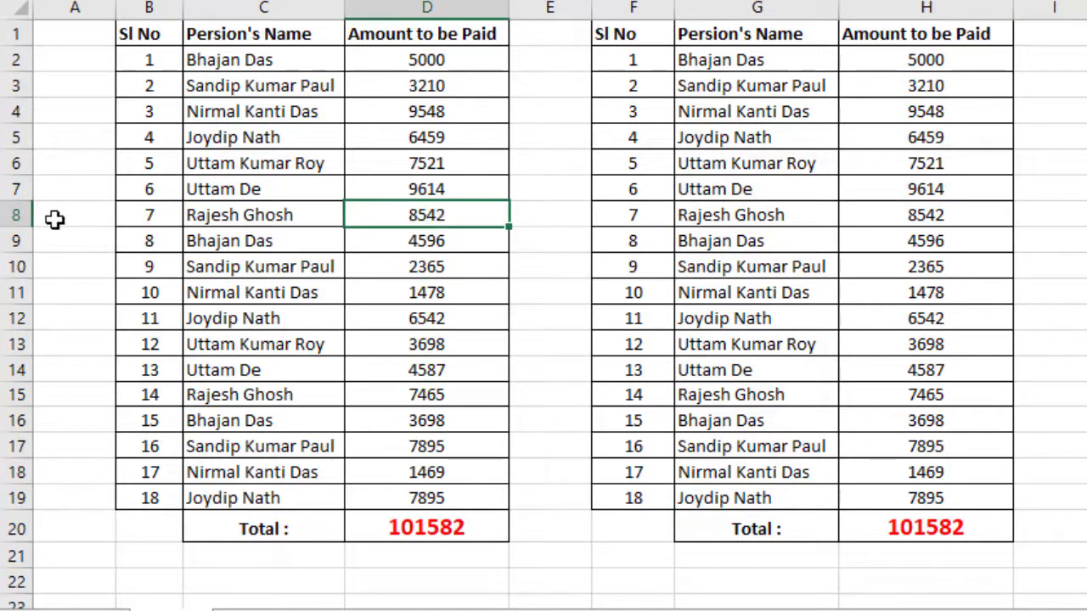
click(16, 218)
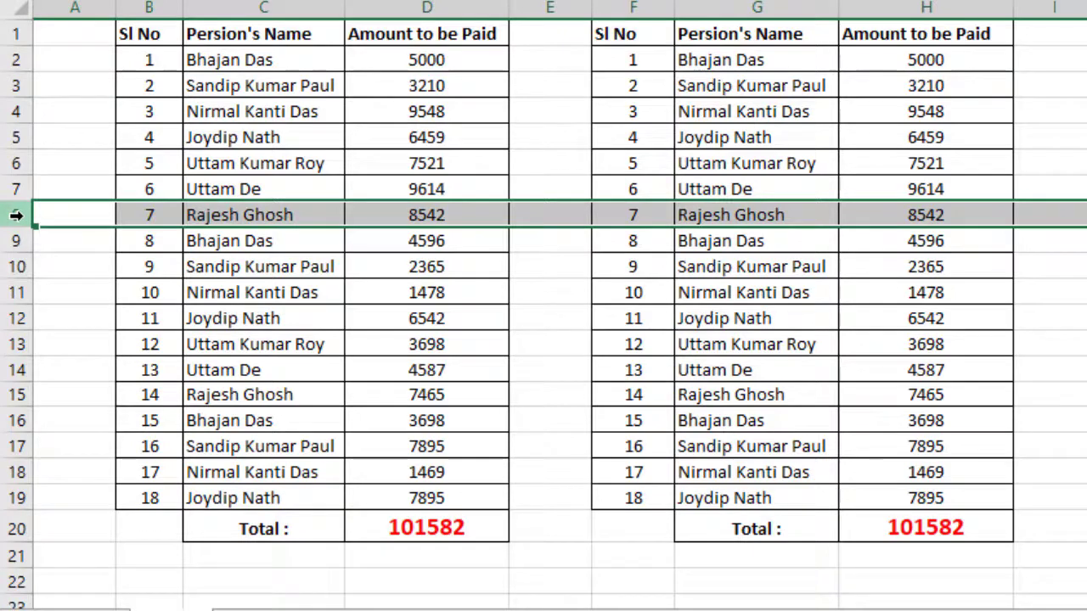
Hide row 8, dropping the copy's total to 93040 while the first total stays 101582.
right_click(15, 216)
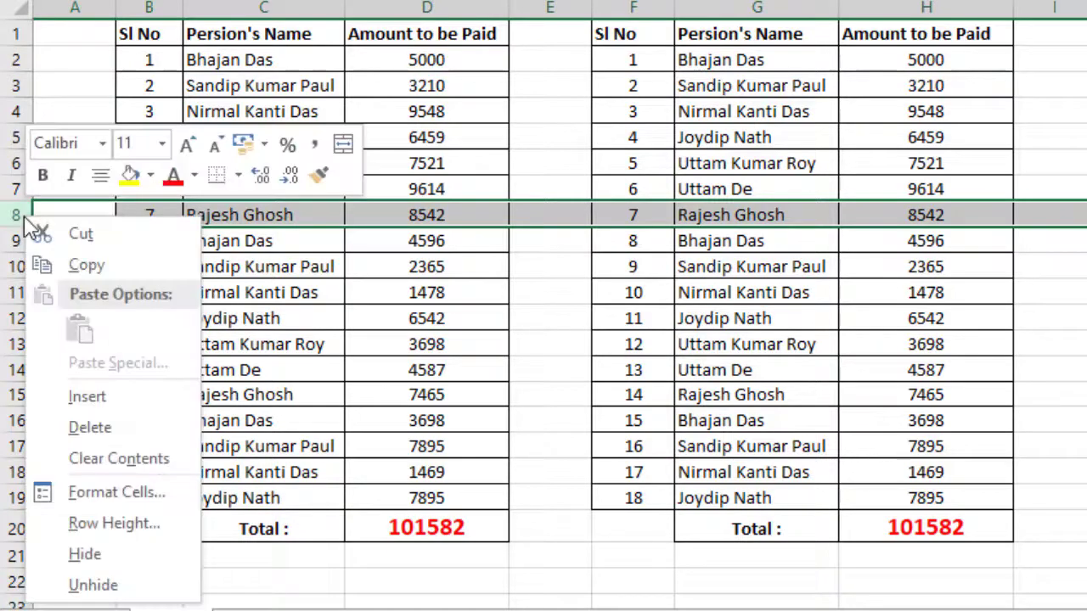
click(56, 552)
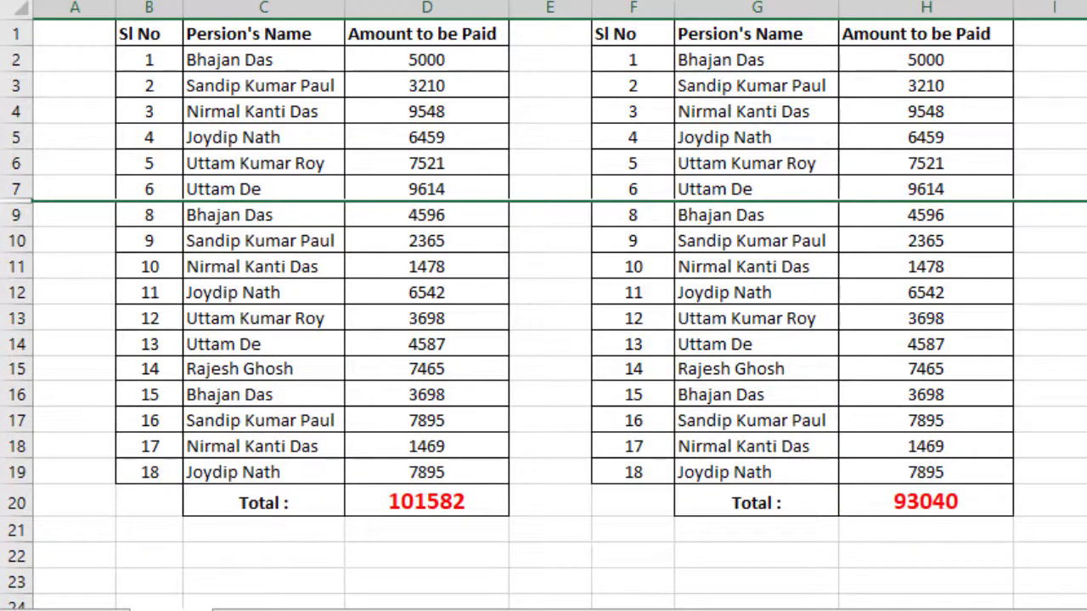
click(411, 503)
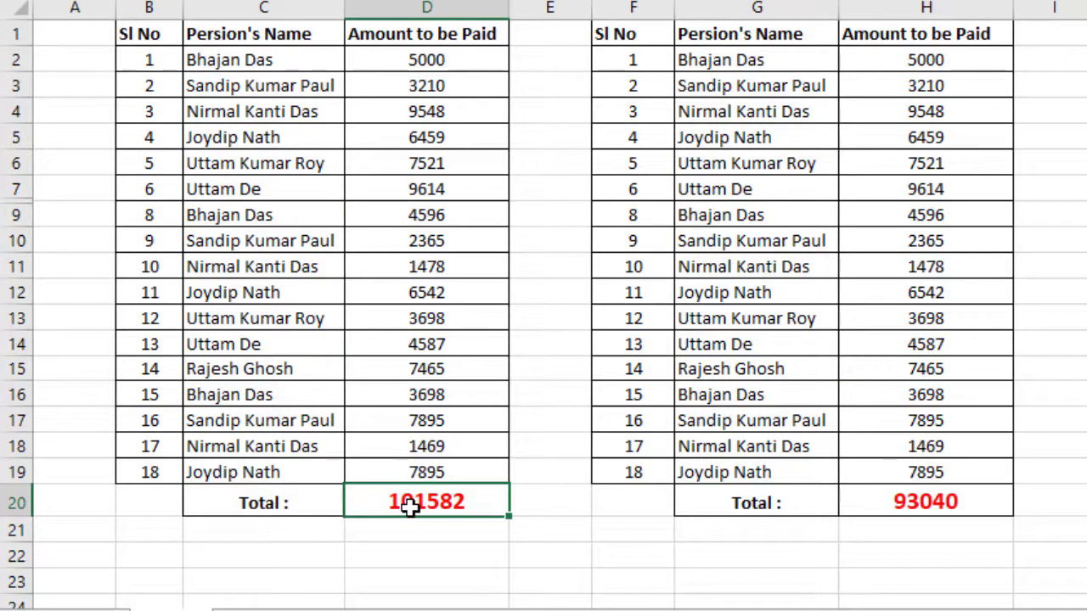
click(963, 507)
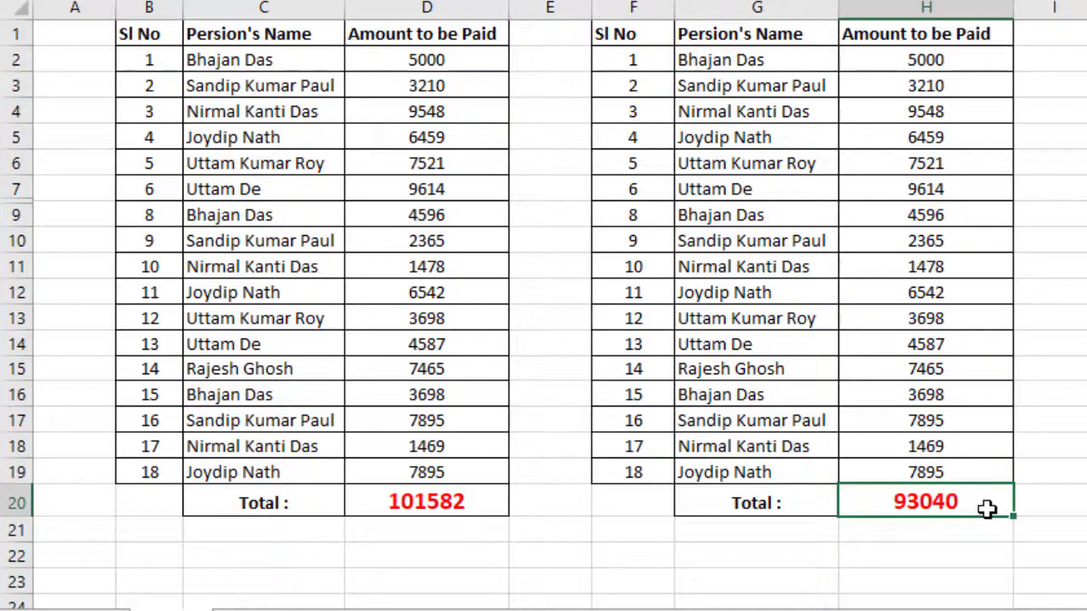
click(416, 501)
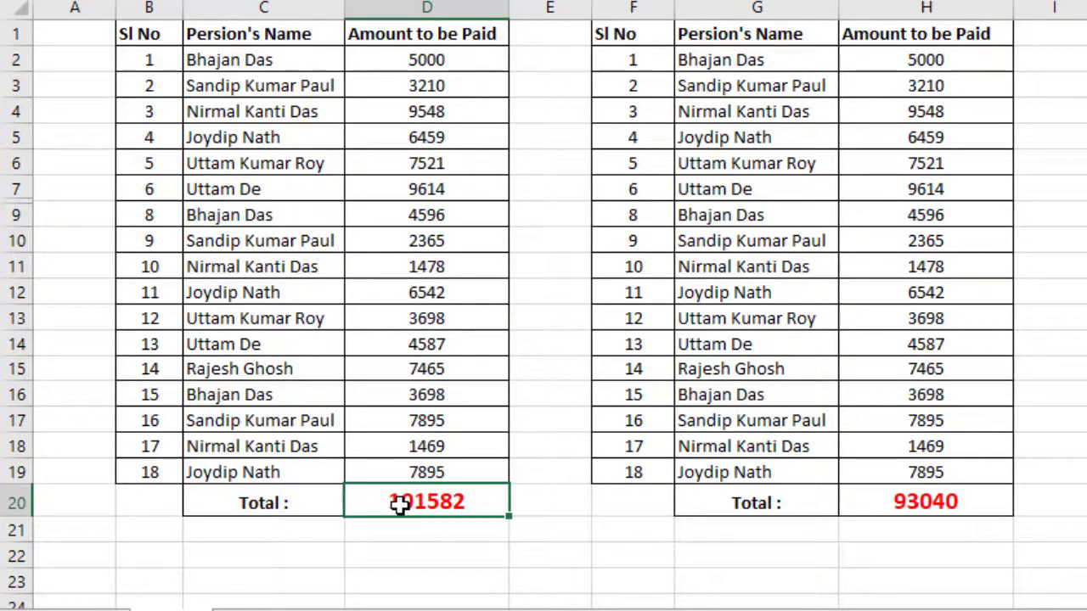
click(935, 507)
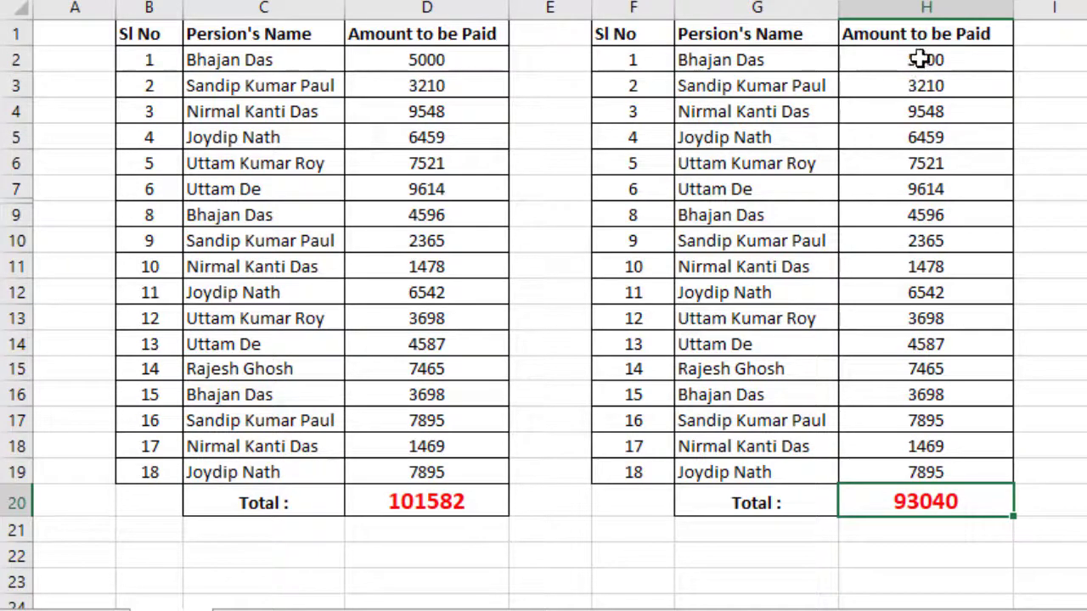
drag(915, 58, 931, 472)
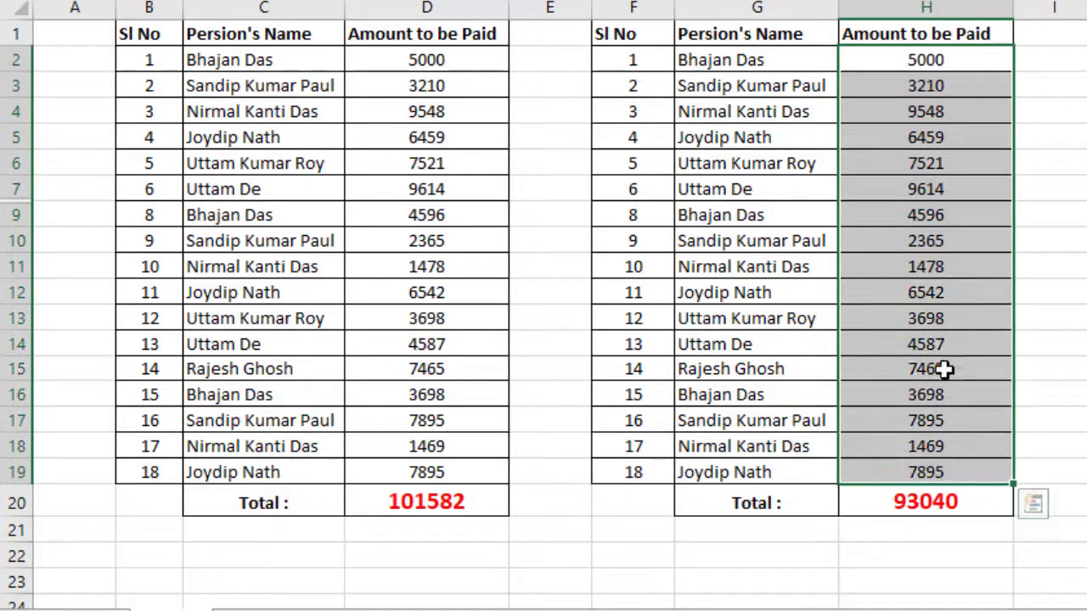
click(930, 506)
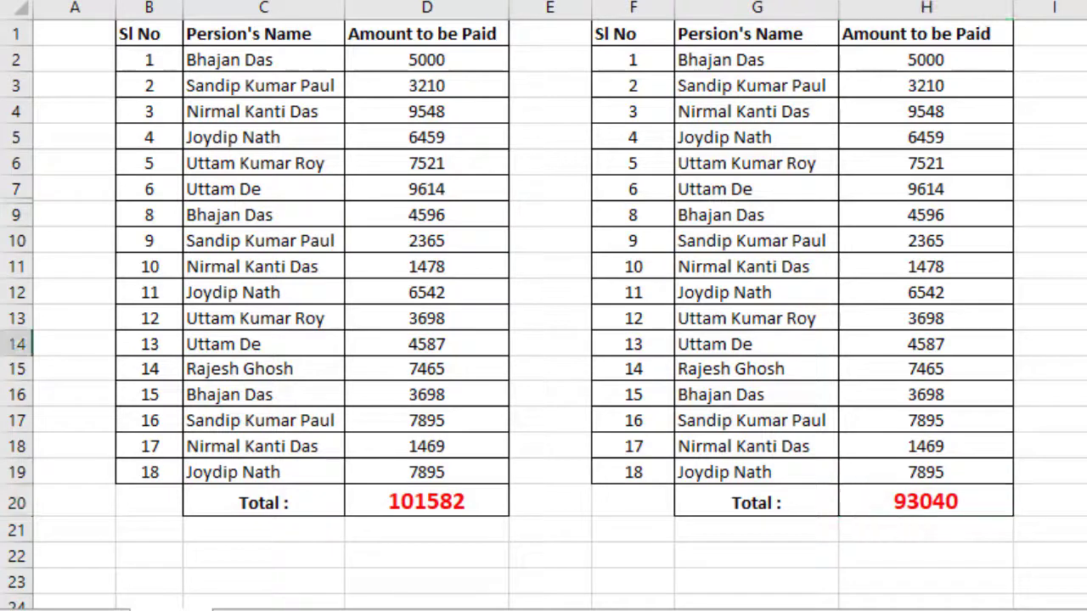
click(74, 241)
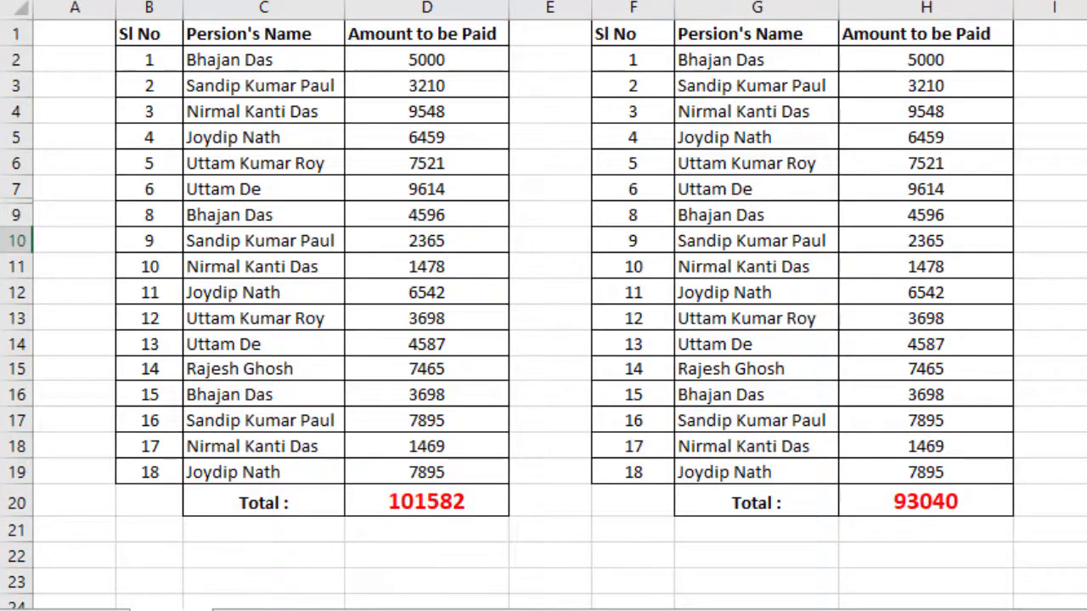